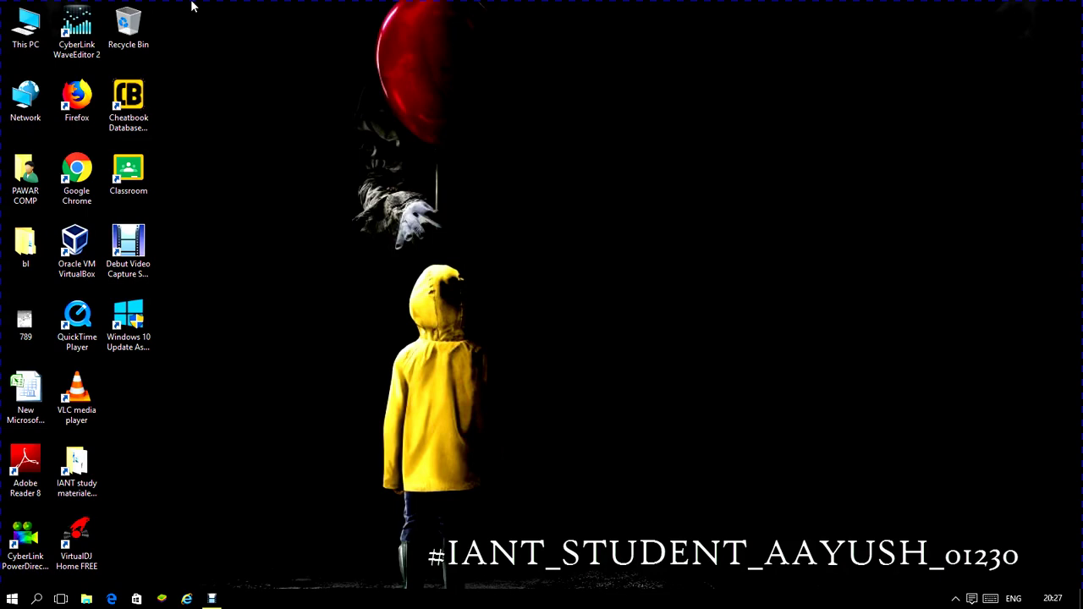
right_click(207, 7)
left_click(247, 42)
right_click(224, 7)
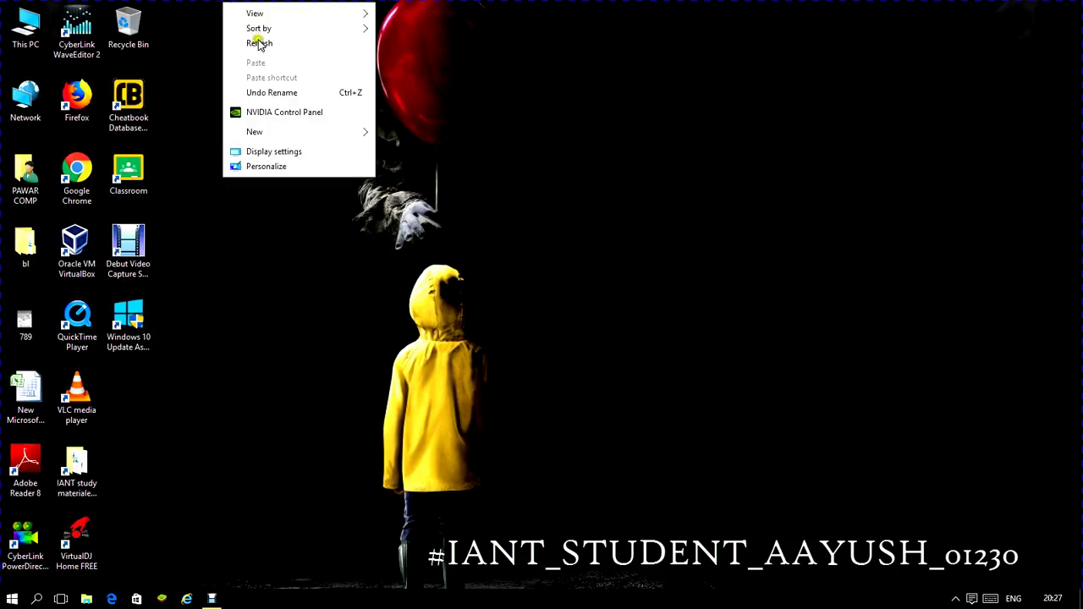
left_click(259, 43)
right_click(251, 37)
left_click(256, 77)
right_click(225, 5)
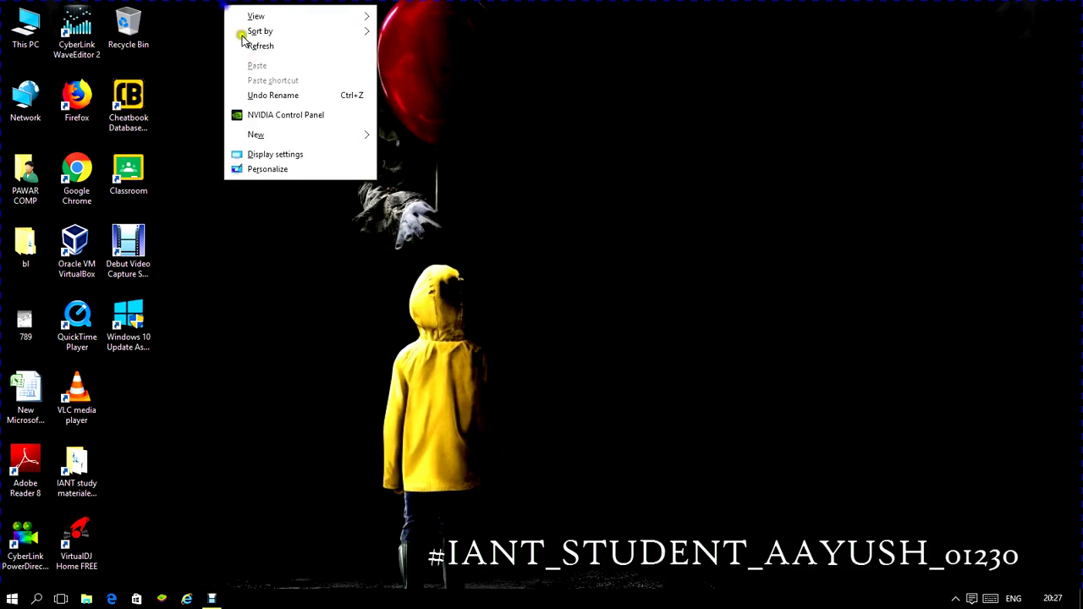
left_click(246, 45)
right_click(224, 5)
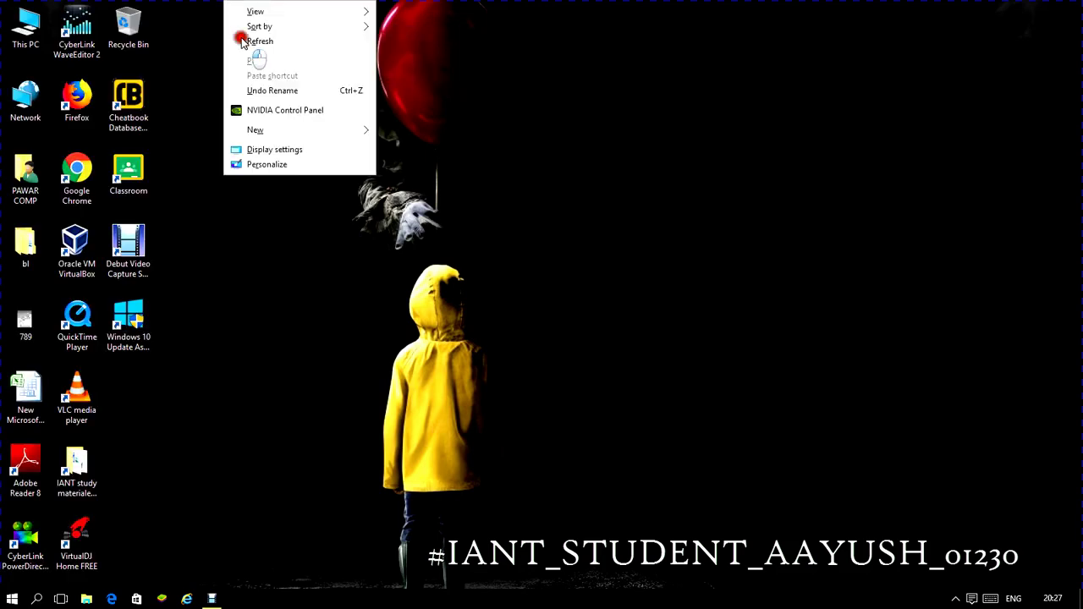
left_click(242, 42)
right_click(237, 5)
left_click(251, 41)
right_click(216, 6)
left_click(230, 40)
right_click(193, 4)
left_click(207, 47)
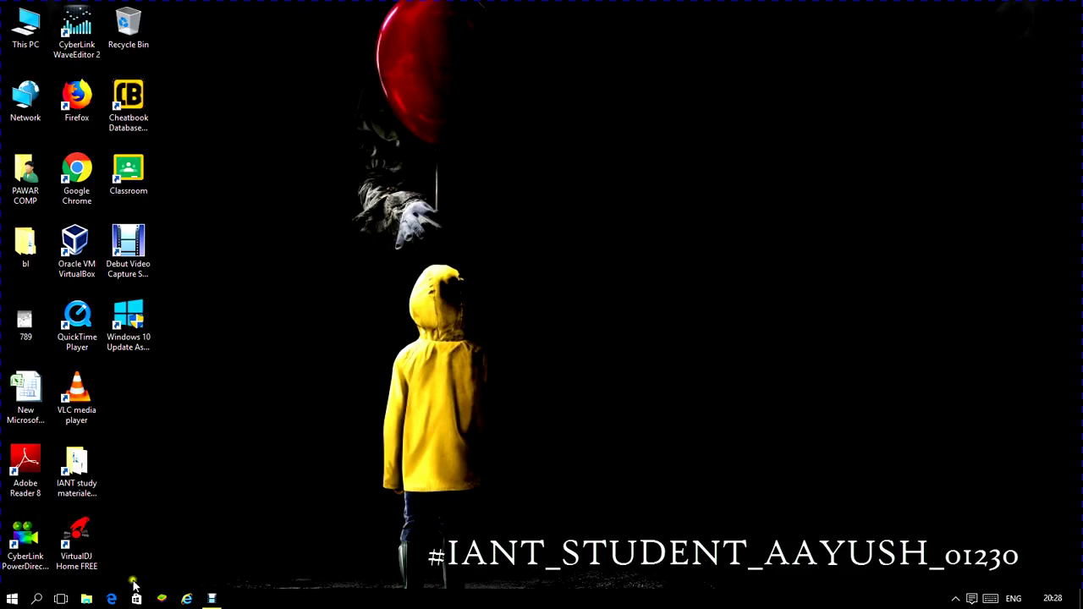
right_click(466, 233)
left_click(499, 268)
Step: Open Network Connections by running ncpa.cpl and maximize its window
key("super+r")
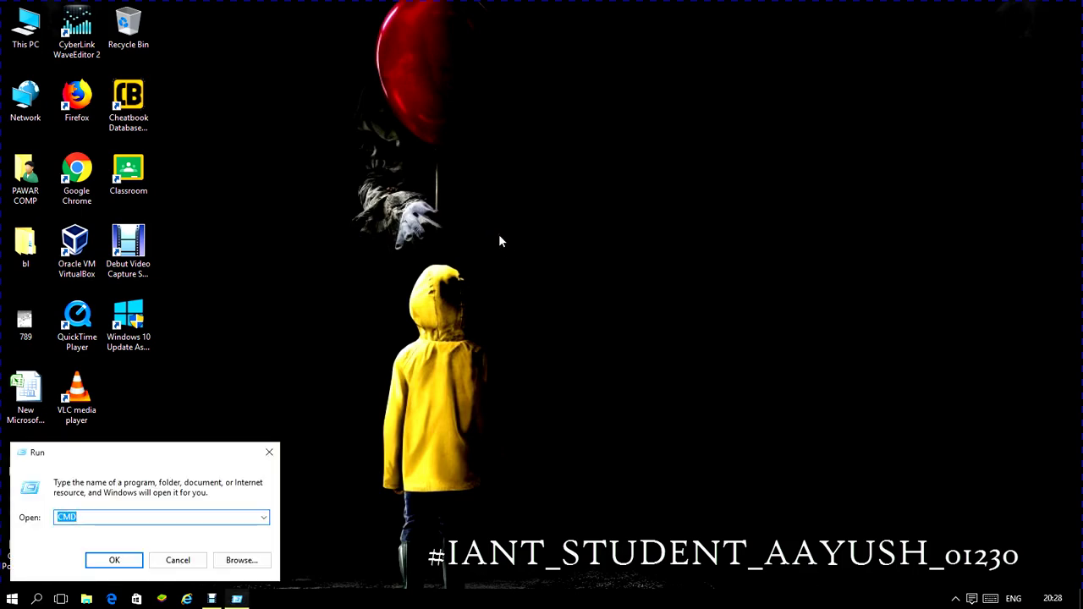
type("nc")
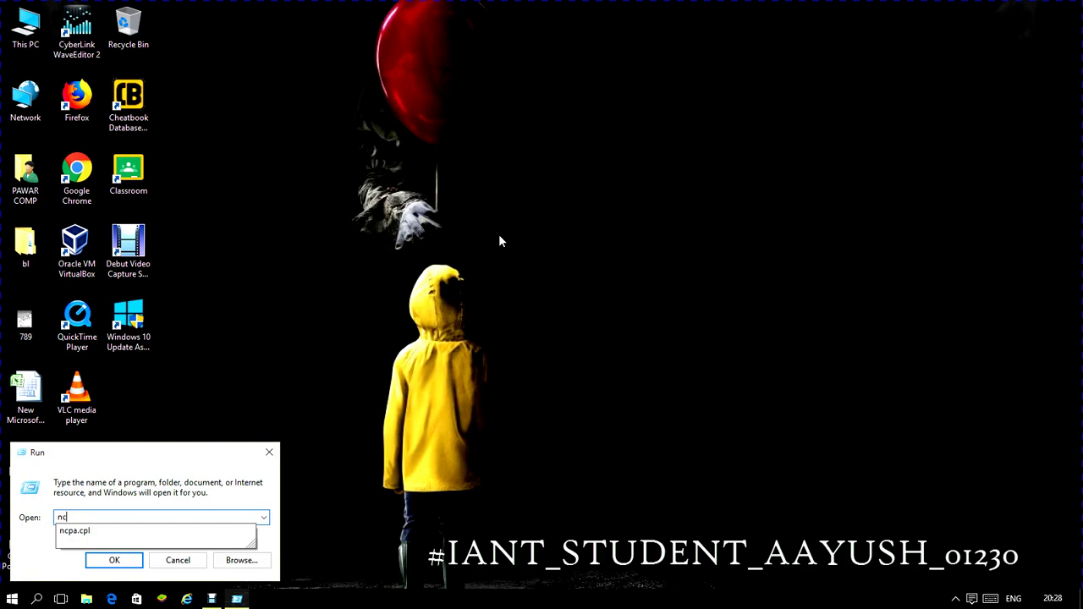
key("Down")
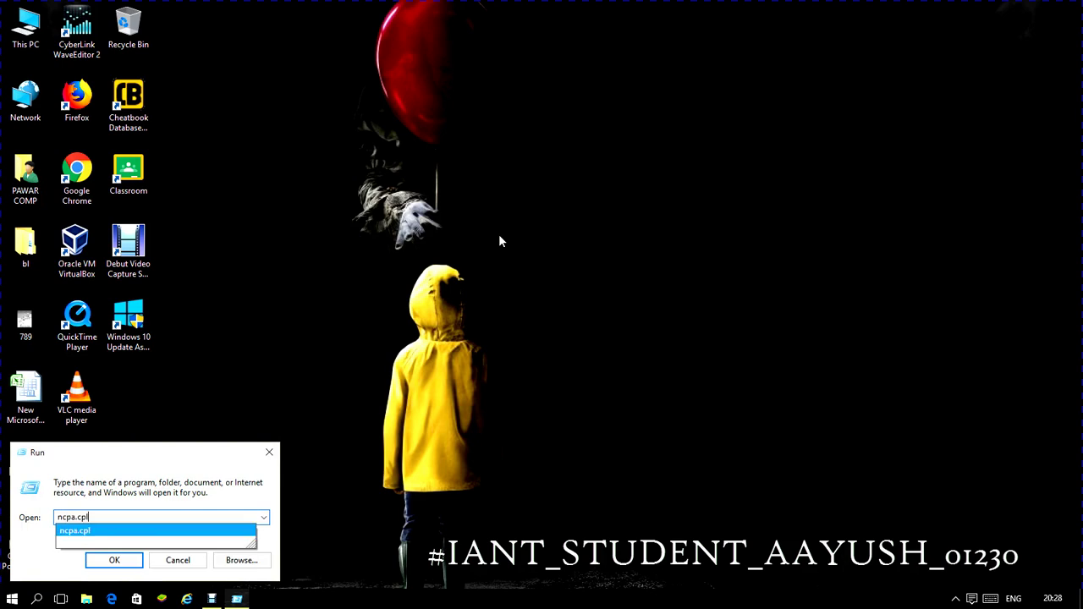
key("Return")
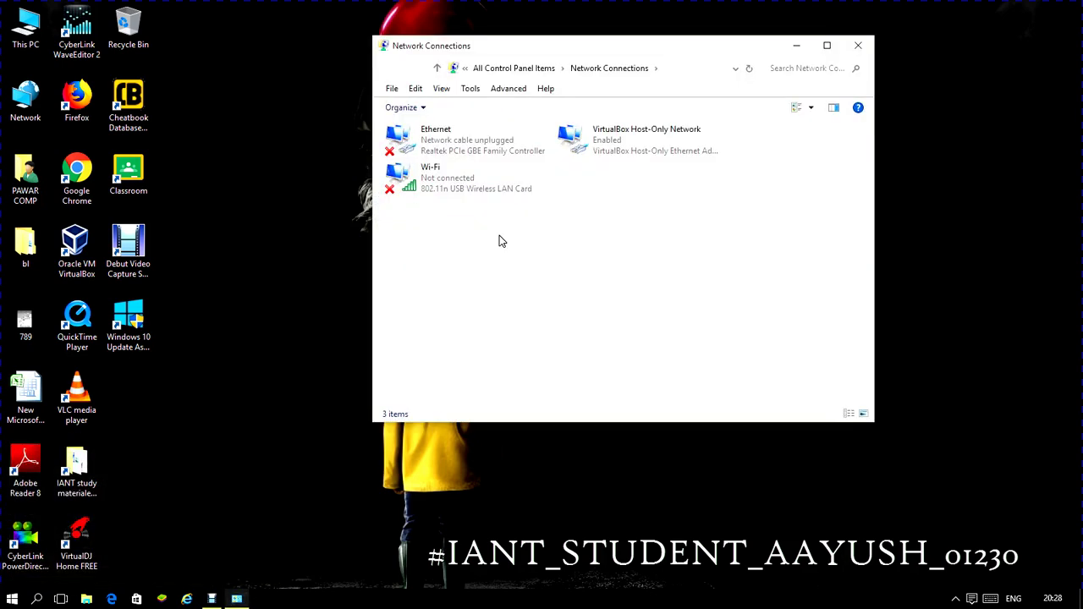
left_click_drag(479, 44, 472, 7)
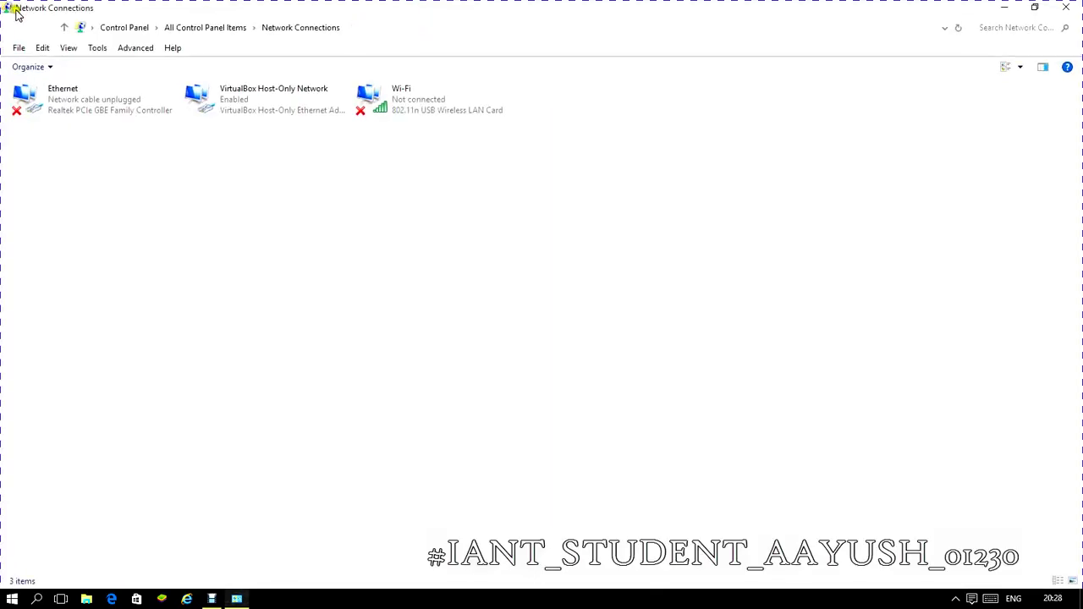
Step: Look over the Ethernet, VirtualBox Host-Only Network and Wi-Fi adapters, and close Network Connections
left_click(89, 107)
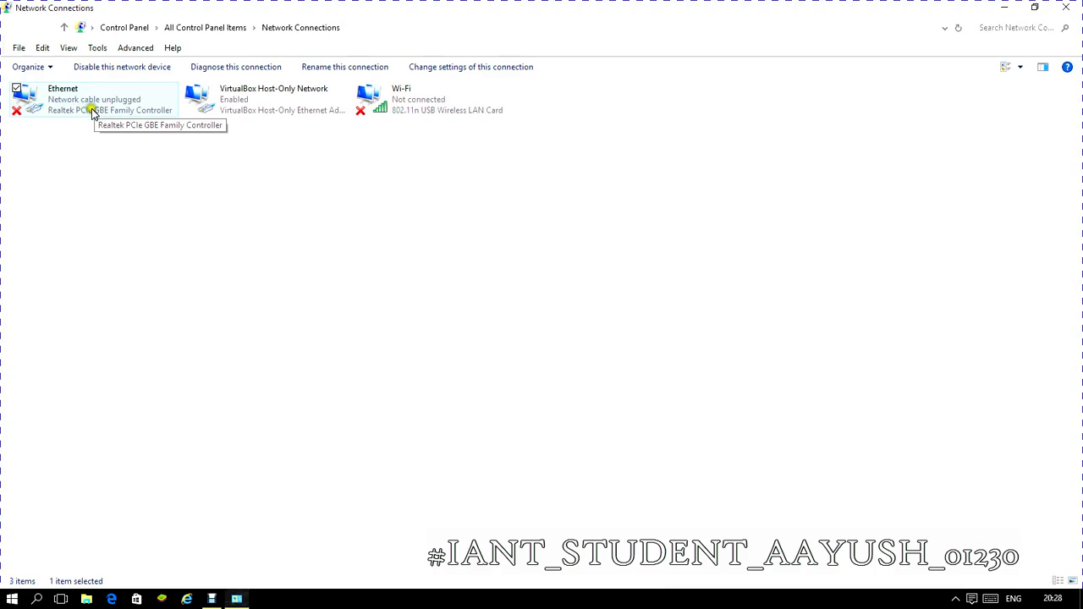
left_click(93, 128)
left_click(55, 105)
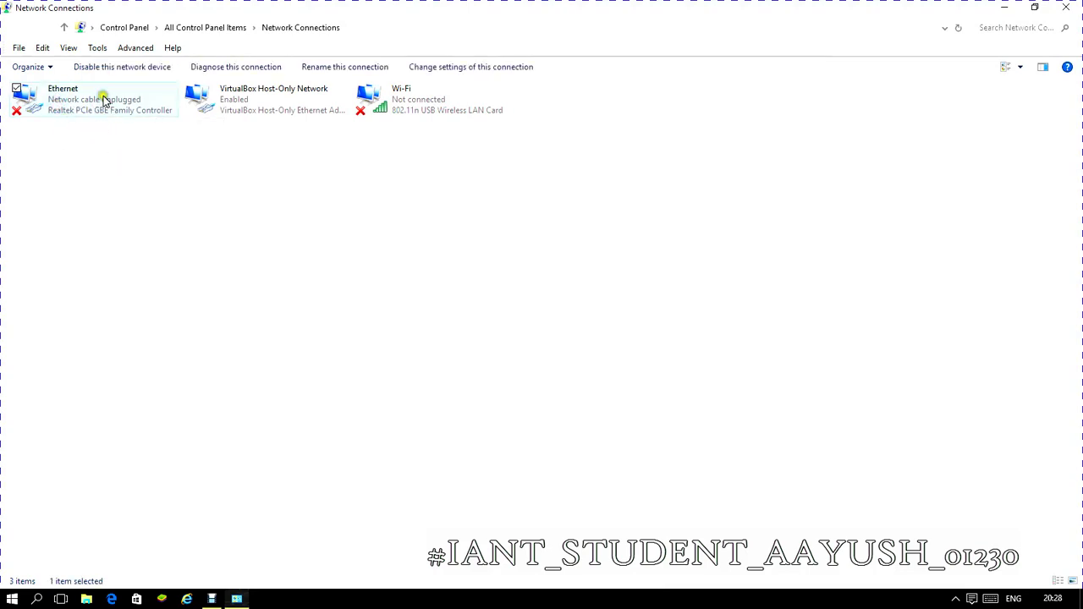
left_click(110, 311)
left_click(296, 109)
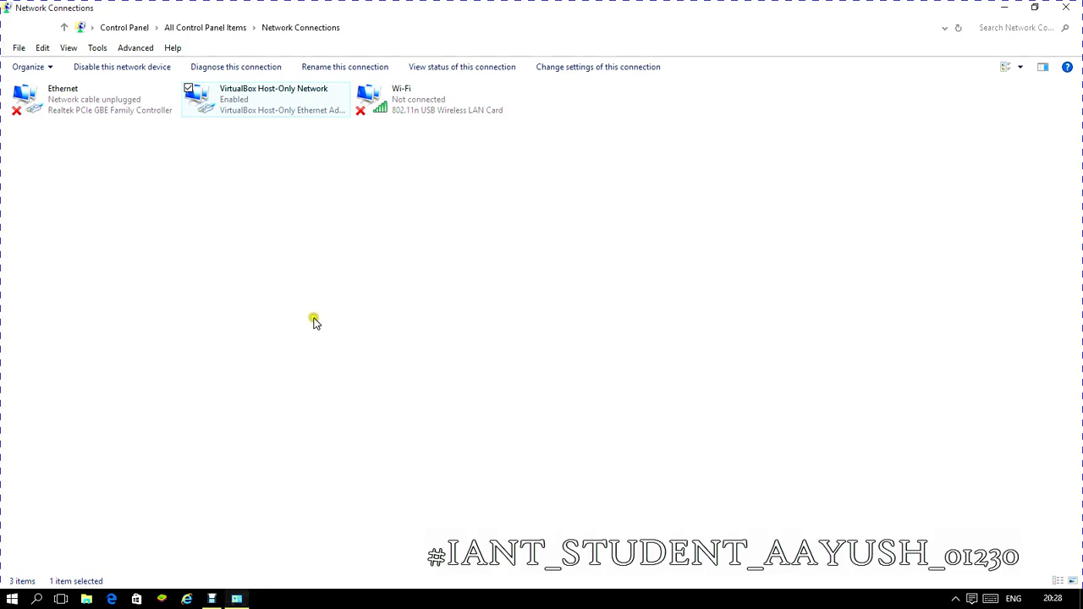
left_click(426, 97)
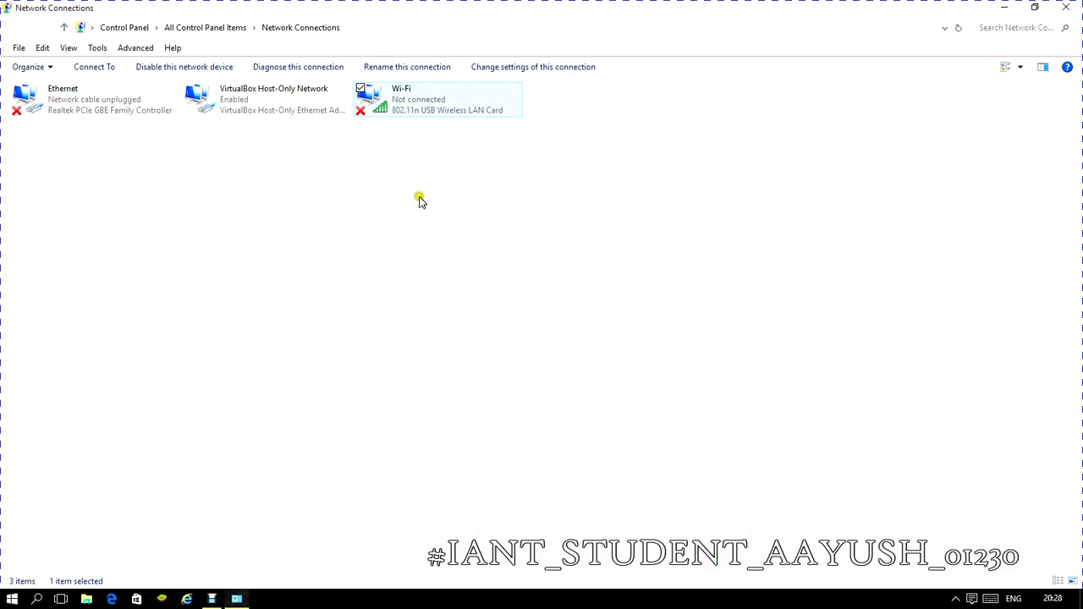
left_click(1066, 7)
right_click(502, 189)
left_click(534, 238)
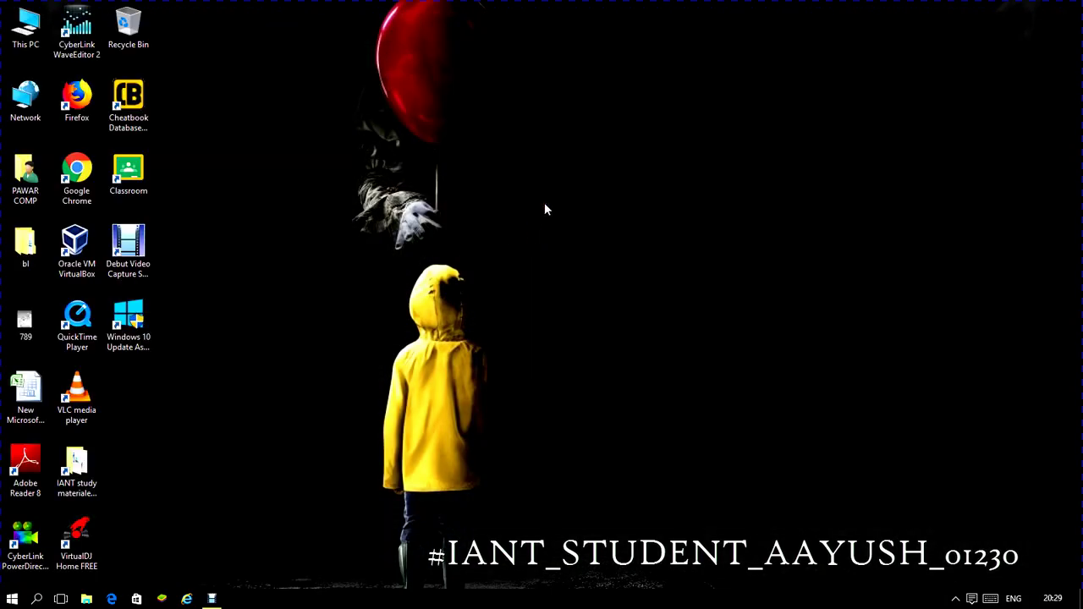
Step: Open a Command Prompt with cmd and run ipconfig to list the IP configuration
key("super+r")
type("cmd")
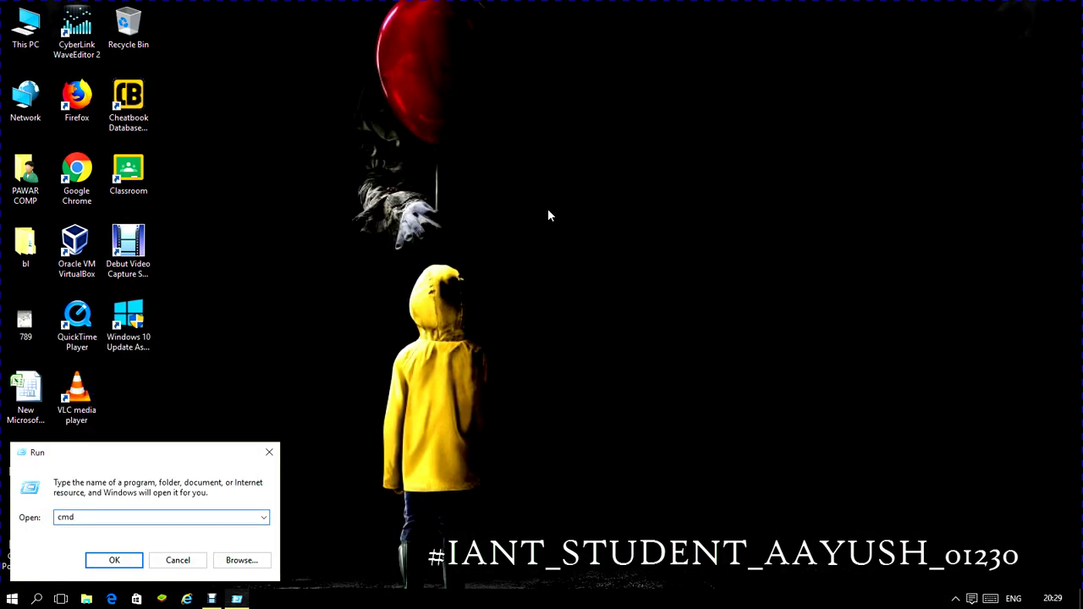
key("Return")
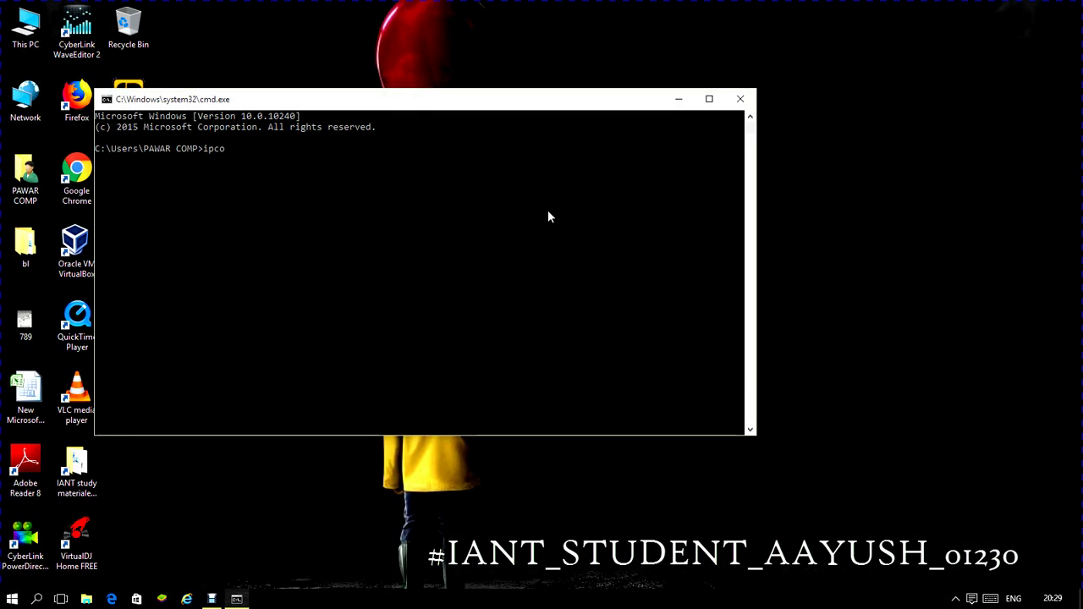
type("ipconfig")
key("Return")
Step: Review the ipconfig output and highlight the Ethernet adapter's section
scroll(581, 229, "up", 3)
scroll(580, 229, "down", 3)
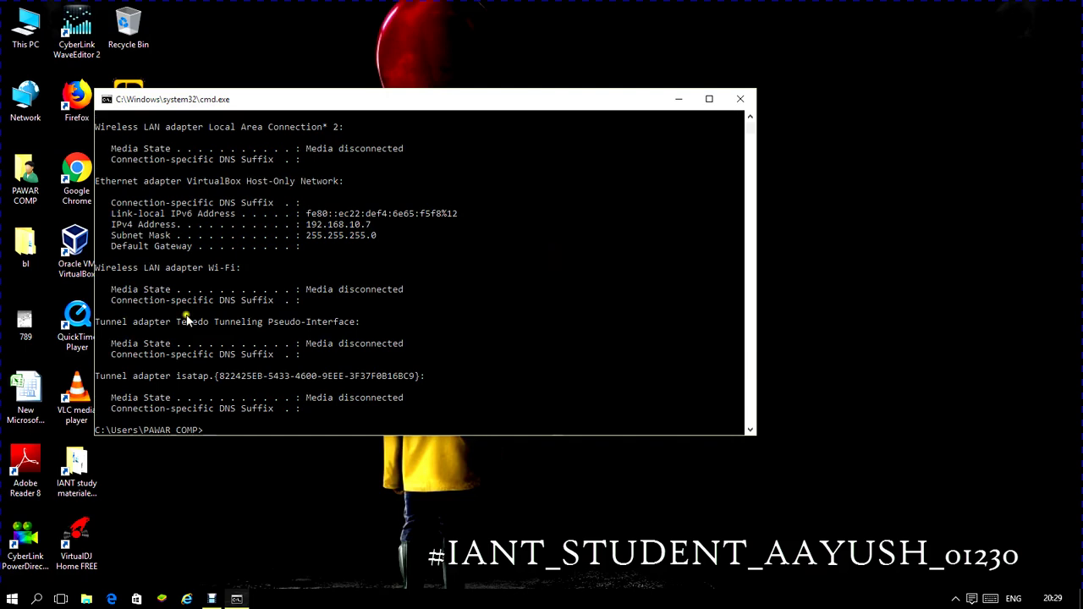
scroll(313, 327, "up", 2)
scroll(337, 330, "up", 1)
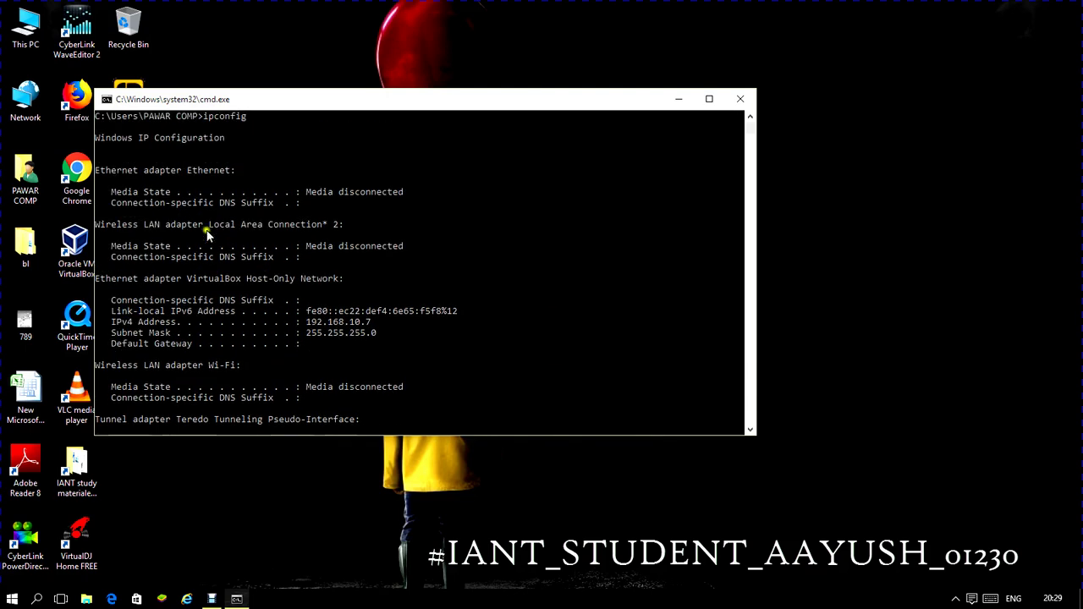
left_click_drag(96, 173, 413, 204)
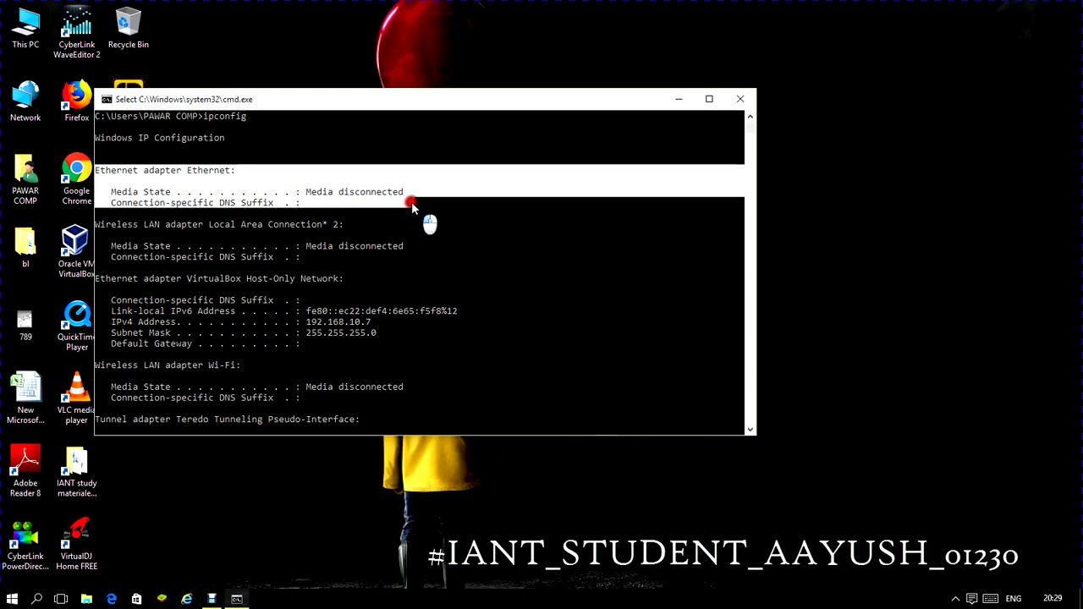
scroll(350, 222, "down", 2)
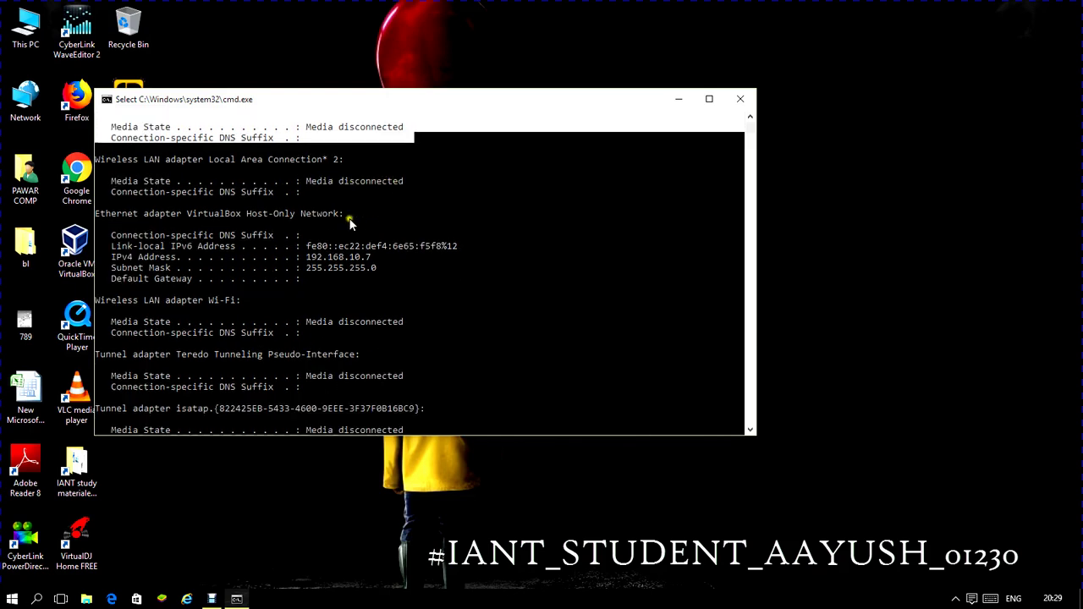
Step: Highlight the VirtualBox Host-Only Network section and examine its IPv4 address in the ipconfig output
left_click(114, 233)
left_click_drag(98, 213, 414, 269)
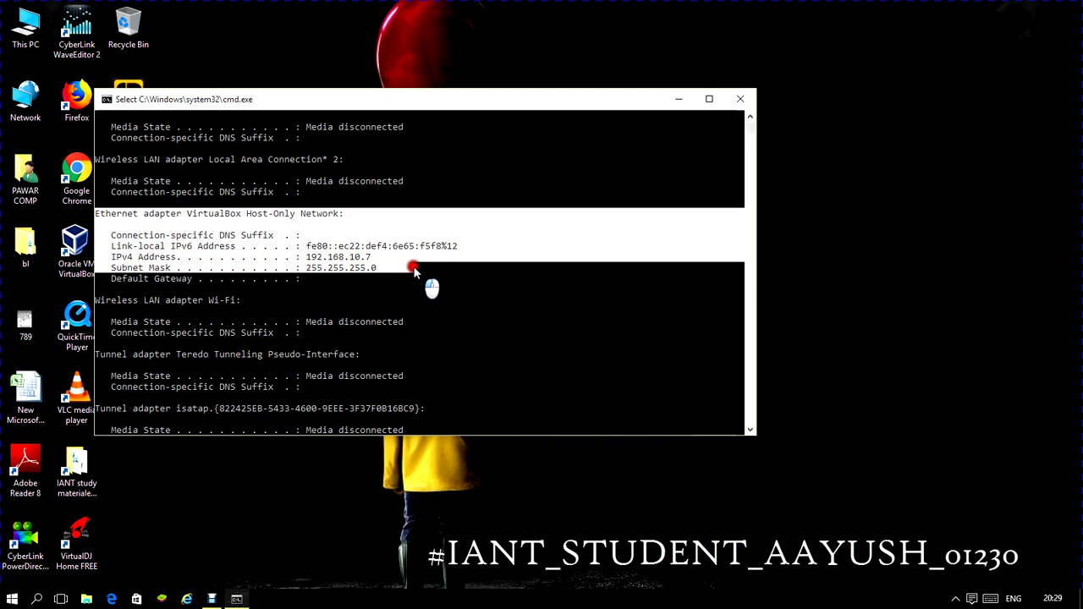
left_click(313, 258)
left_click_drag(306, 258, 374, 260)
left_click(370, 264)
left_click(324, 260)
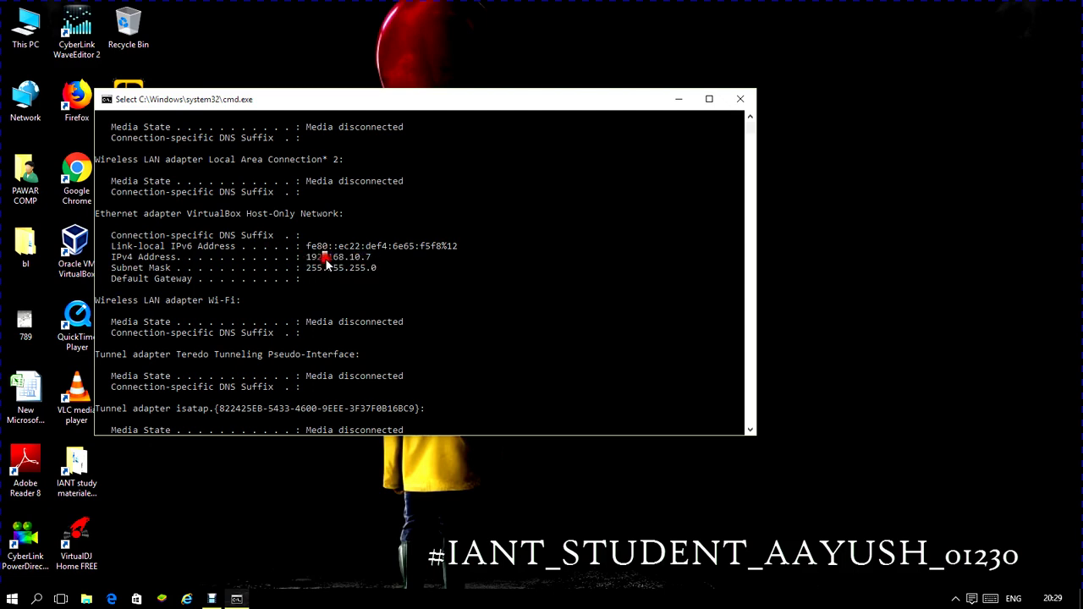
left_click(416, 267)
Step: Highlight the VirtualBox Host-Only Network's link-local IPv6 address and read through the rest of the ipconfig output
scroll(402, 272, "down", 2)
scroll(396, 275, "up", 1)
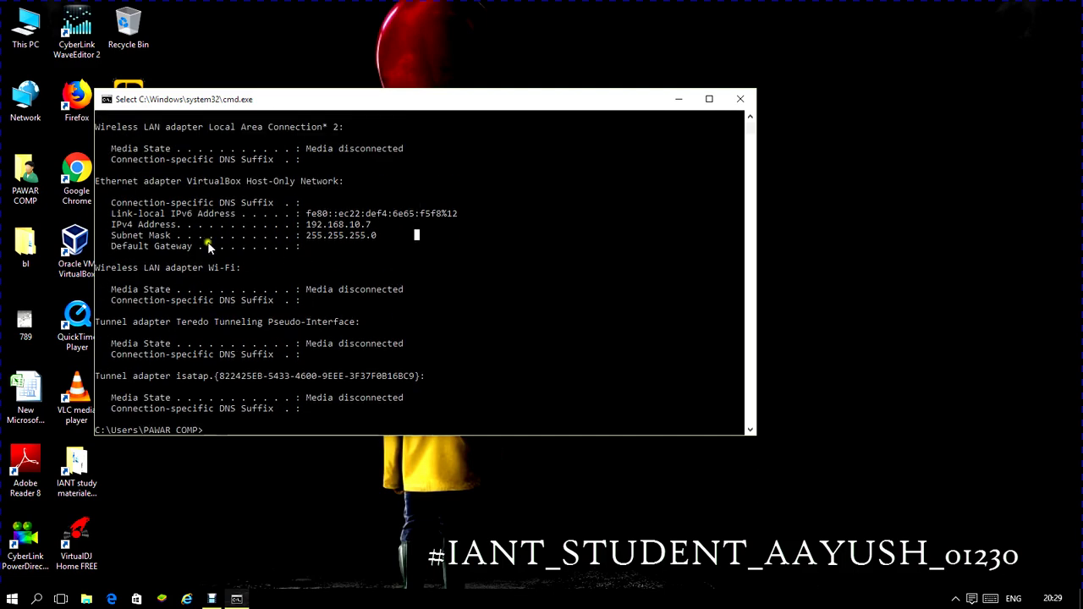
left_click_drag(301, 214, 466, 213)
left_click(465, 214)
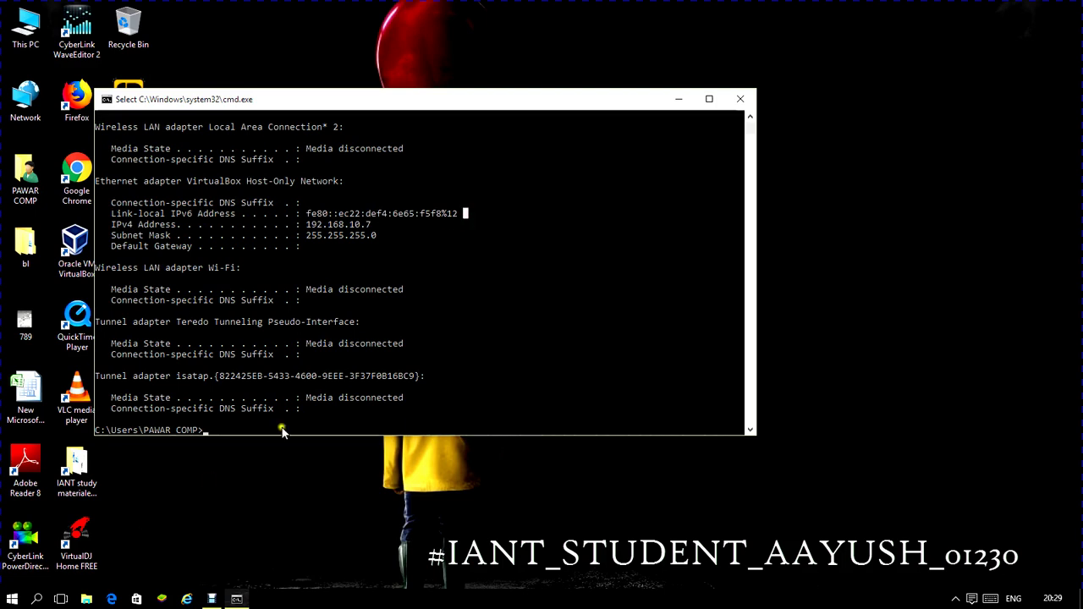
scroll(283, 413, "down", 5)
scroll(283, 412, "up", 6)
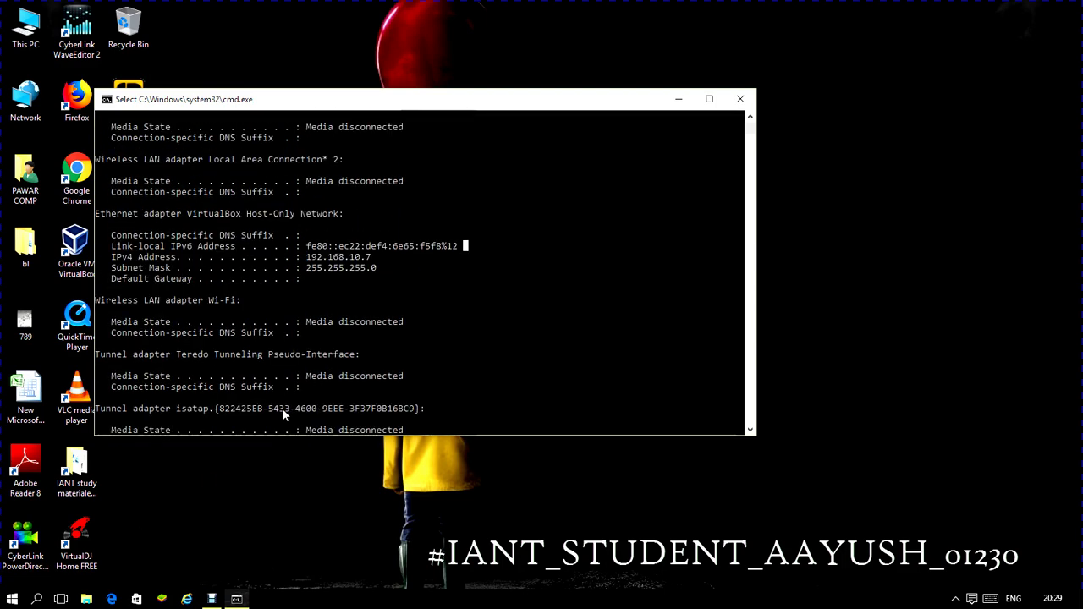
scroll(284, 413, "down", 2)
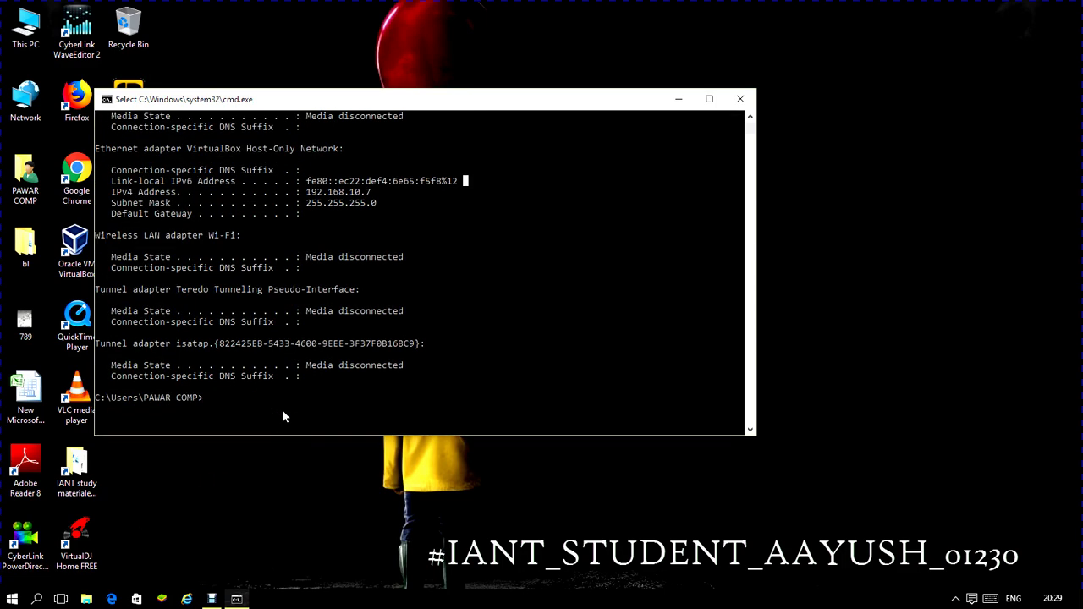
Step: Open Network and Sharing Center from the hidden network notification and go to its adapter settings
key("super")
left_click(894, 530)
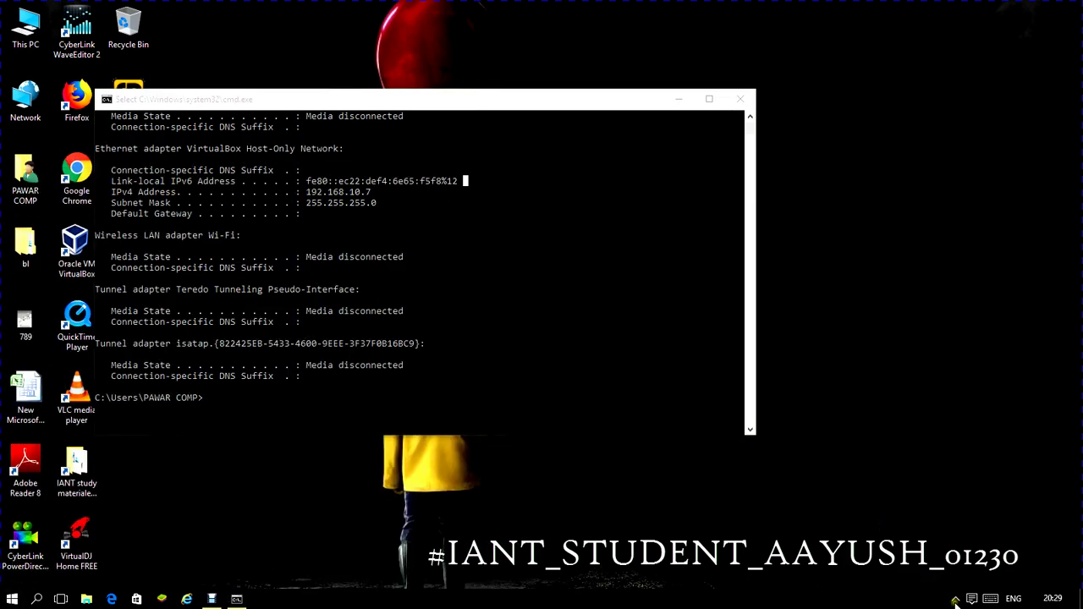
left_click(955, 599)
right_click(956, 576)
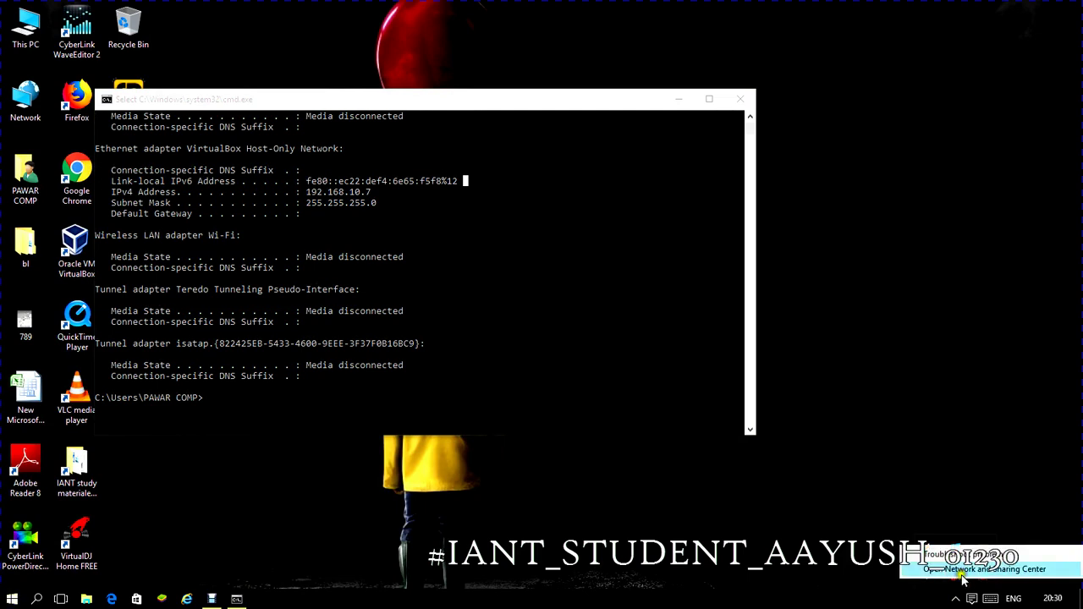
left_click(967, 572)
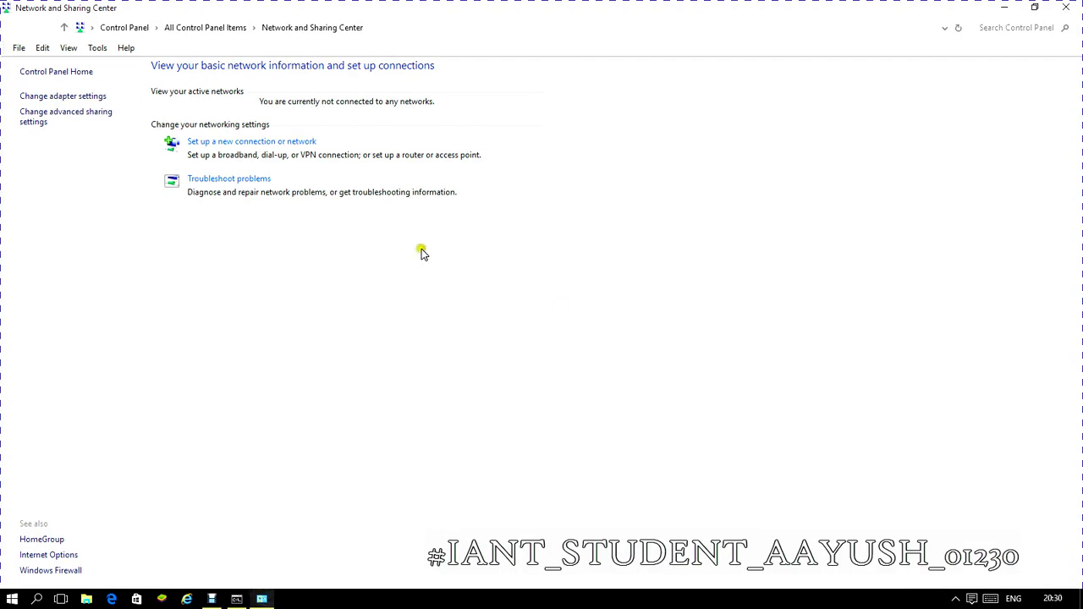
left_click(40, 99)
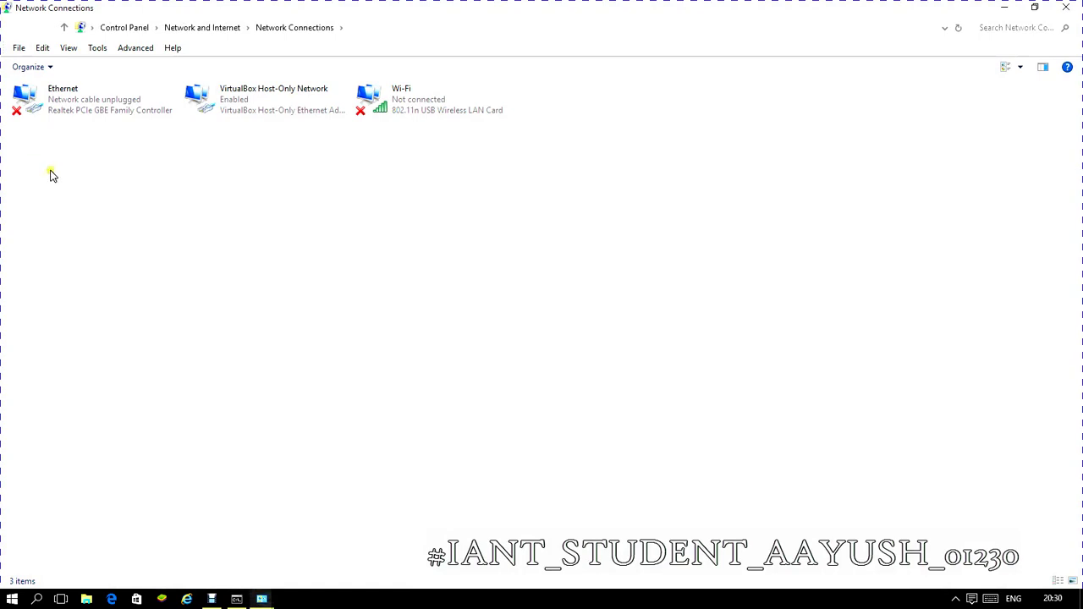
left_click_drag(40, 164, 586, 269)
left_click_drag(721, 171, 51, 199)
Step: Open the VirtualBox Host-Only Network's properties and bring up its Internet Protocol Version 4 (TCP/IPv4) settings
right_click(234, 109)
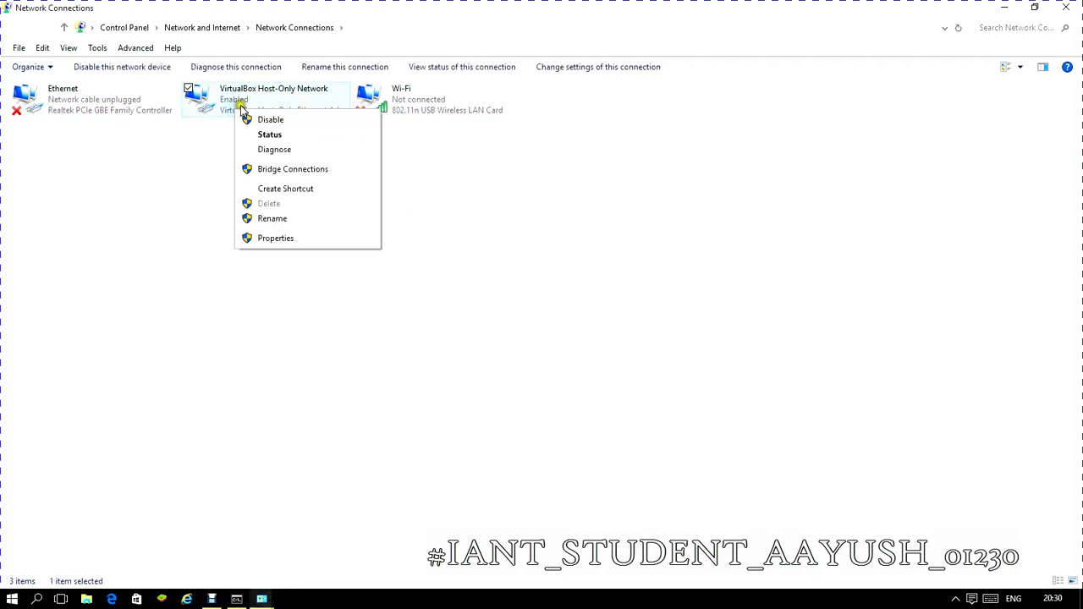
left_click(300, 239)
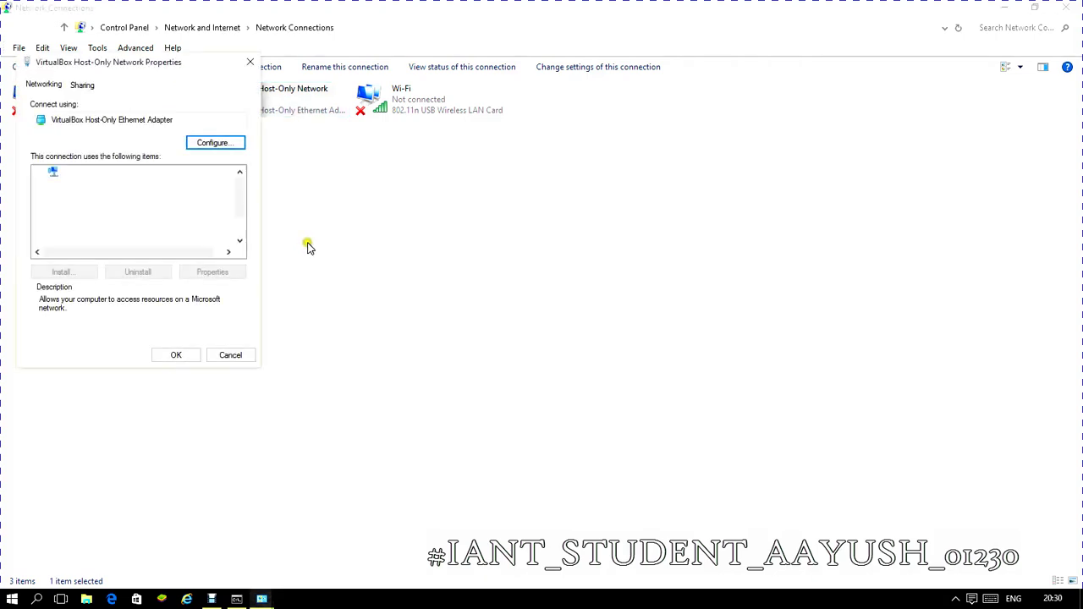
left_click_drag(169, 62, 525, 149)
scroll(486, 330, "down", 1)
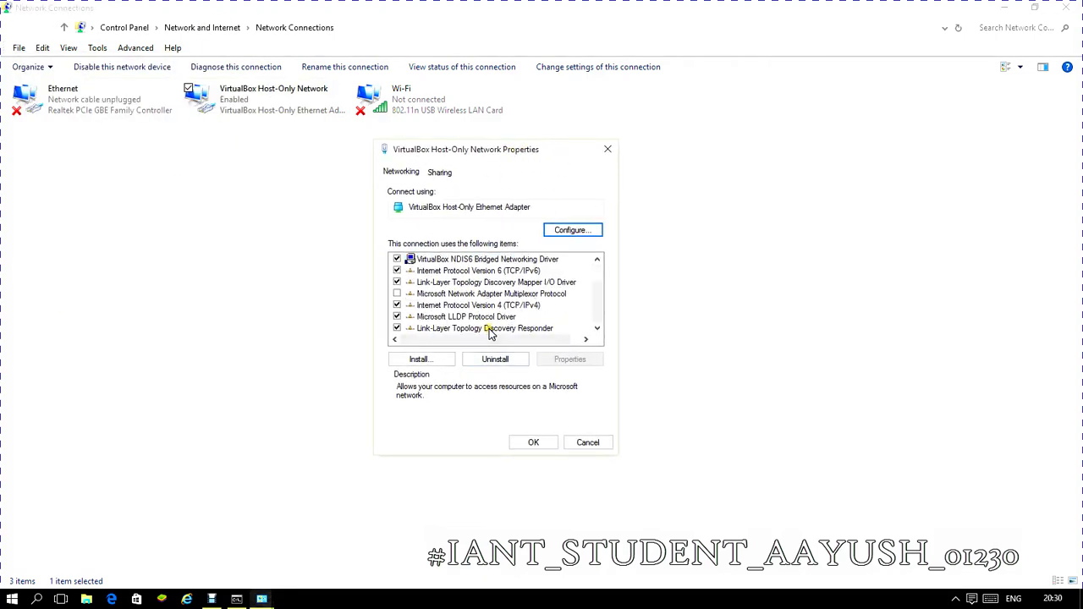
left_click(517, 309)
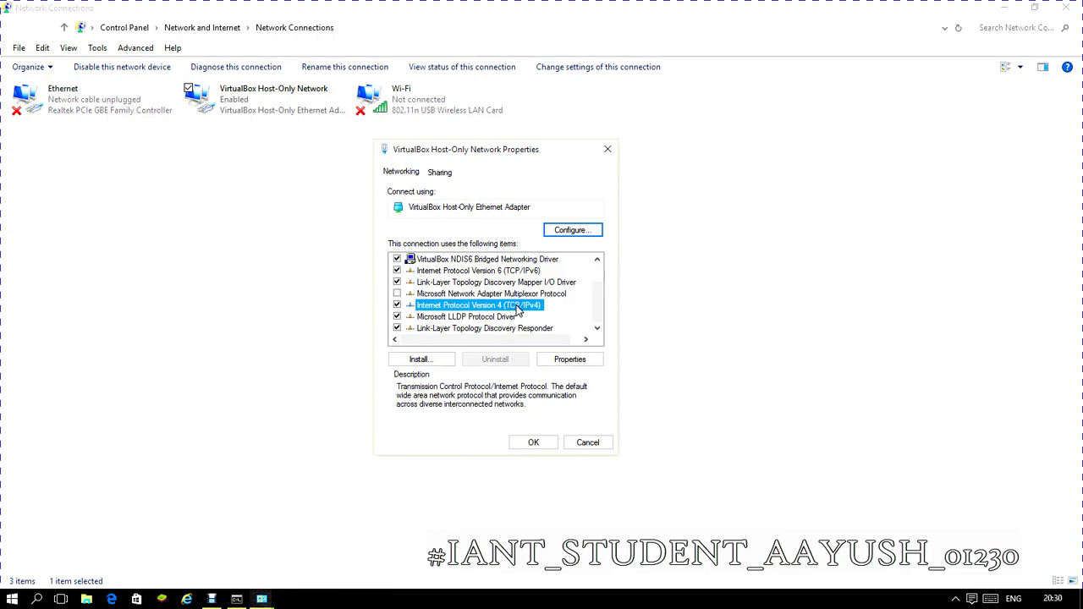
scroll(423, 328, "up", 1)
scroll(457, 279, "down", 1)
double_click(463, 307)
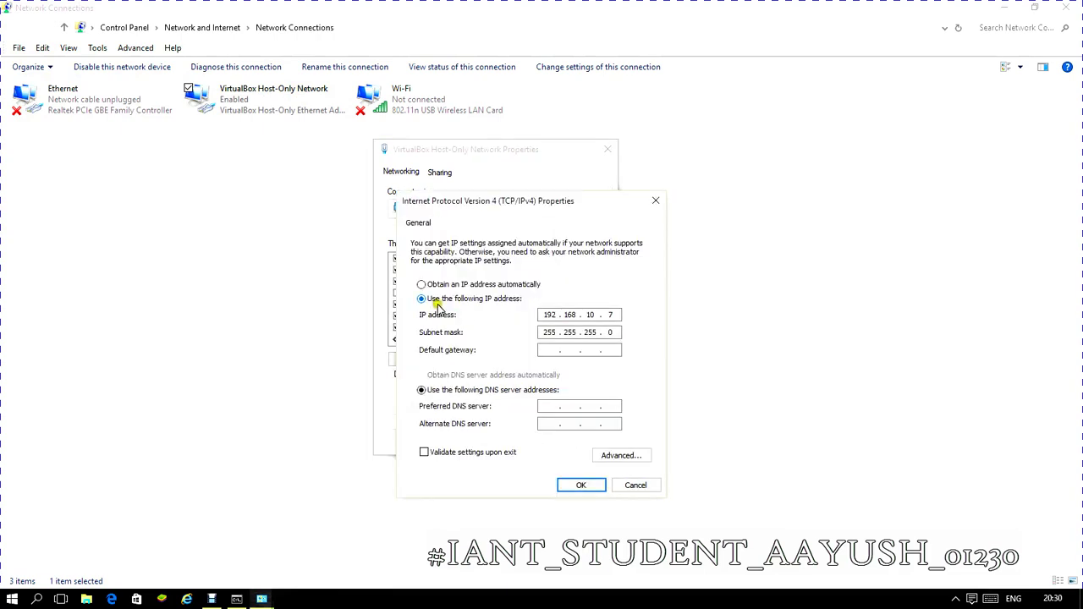
Step: Arrange the Command Prompt and the IPv4 properties dialog side by side, minimizing the Network and Sharing Center window
left_click(237, 599)
left_click_drag(446, 100, 2, 322)
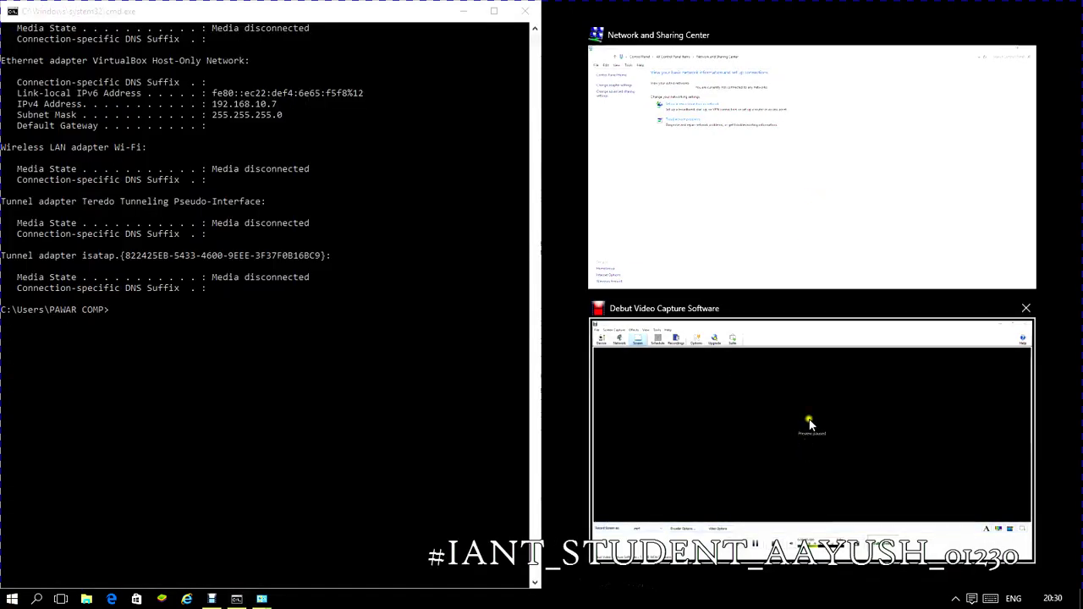
left_click(753, 192)
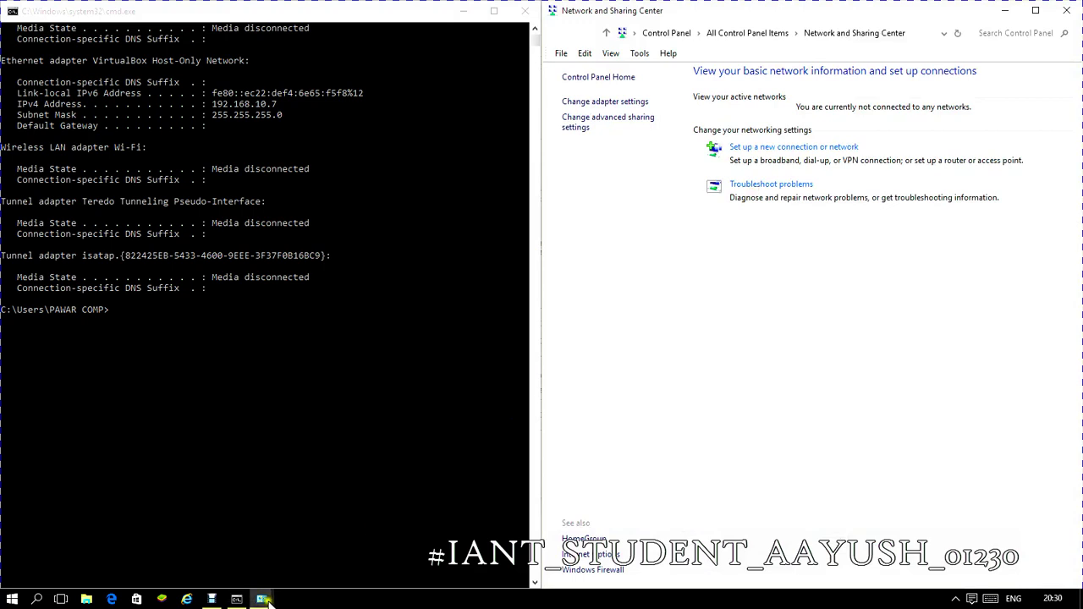
left_click(1004, 10)
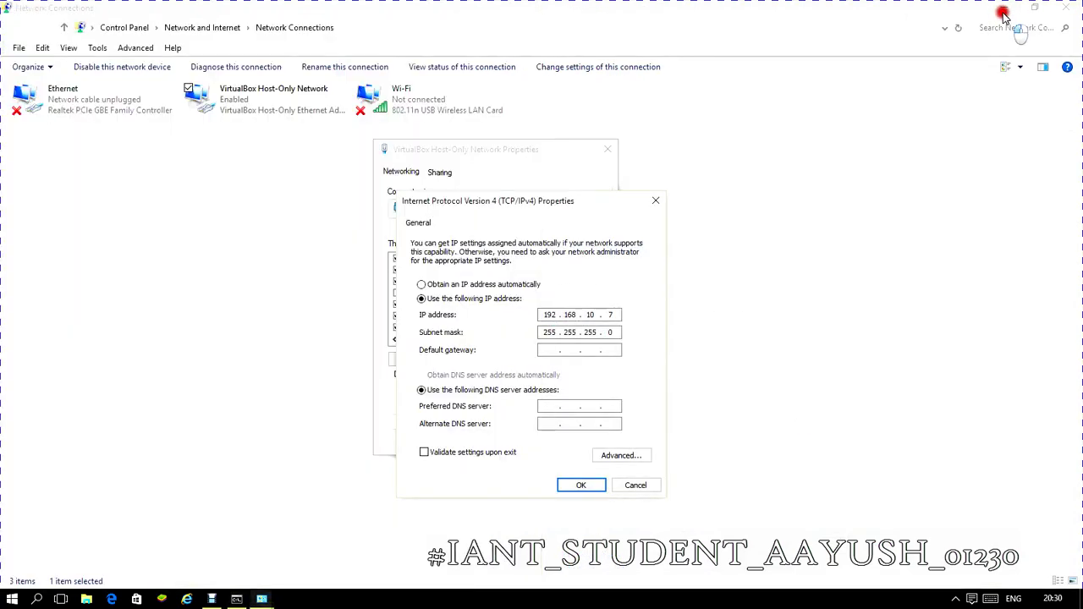
left_click_drag(533, 201, 896, 103)
left_click(237, 599)
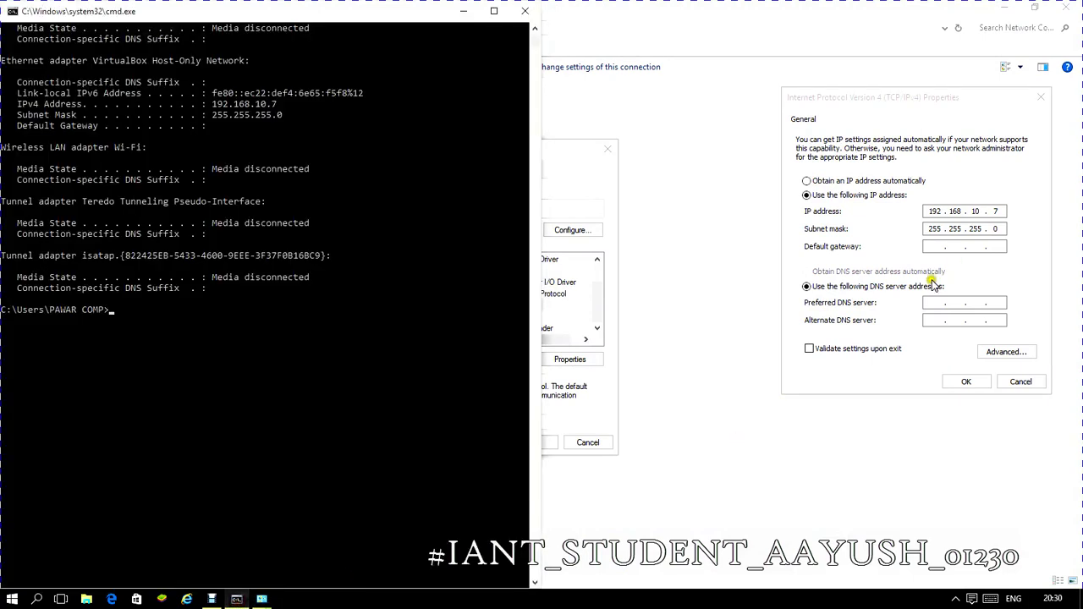
Step: Set the VirtualBox Host-Only Network's IPv4 address to 192.168.10.10 and confirm both properties dialogs
scroll(271, 169, "up", 1)
left_click(347, 189)
left_click(1013, 234)
left_click(1004, 212)
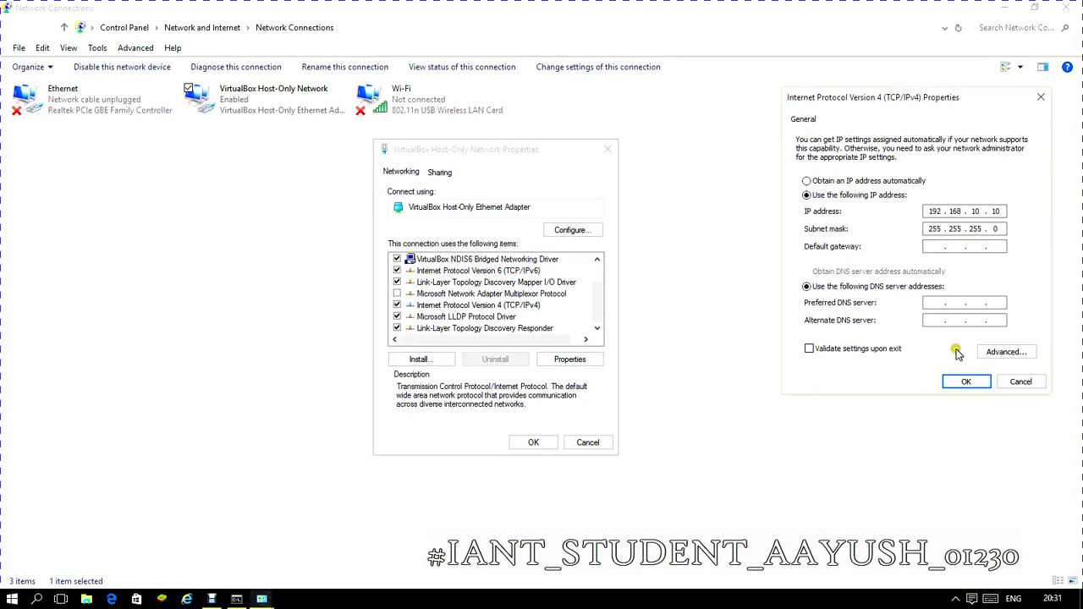
left_click(966, 382)
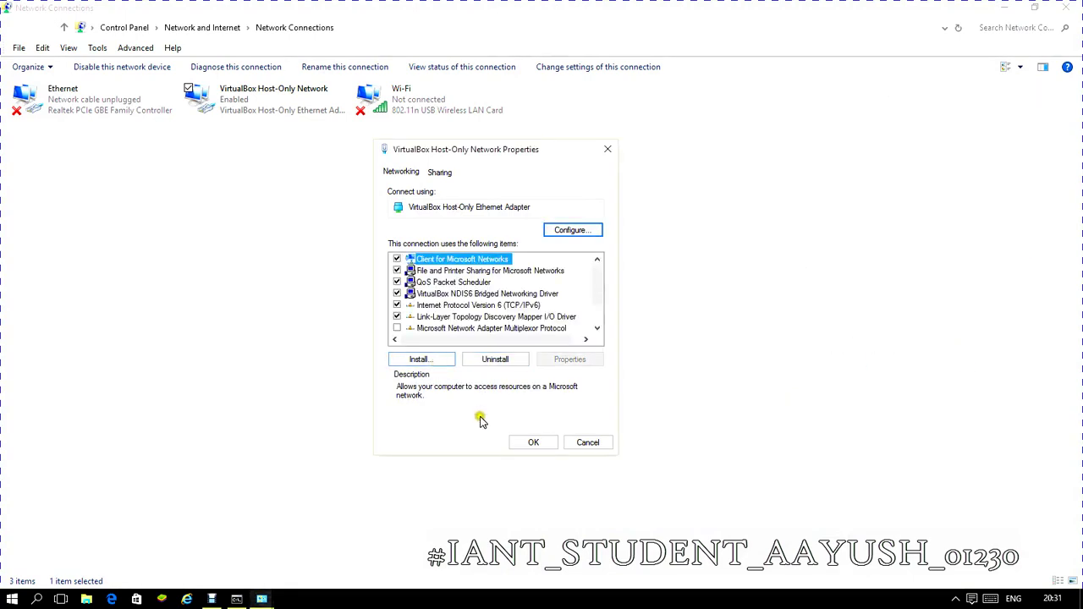
left_click(533, 442)
Step: Run ipconfig again to check the VirtualBox Host-Only Network's IPv4 address, and close the Command Prompt and Network Connections
left_click(237, 598)
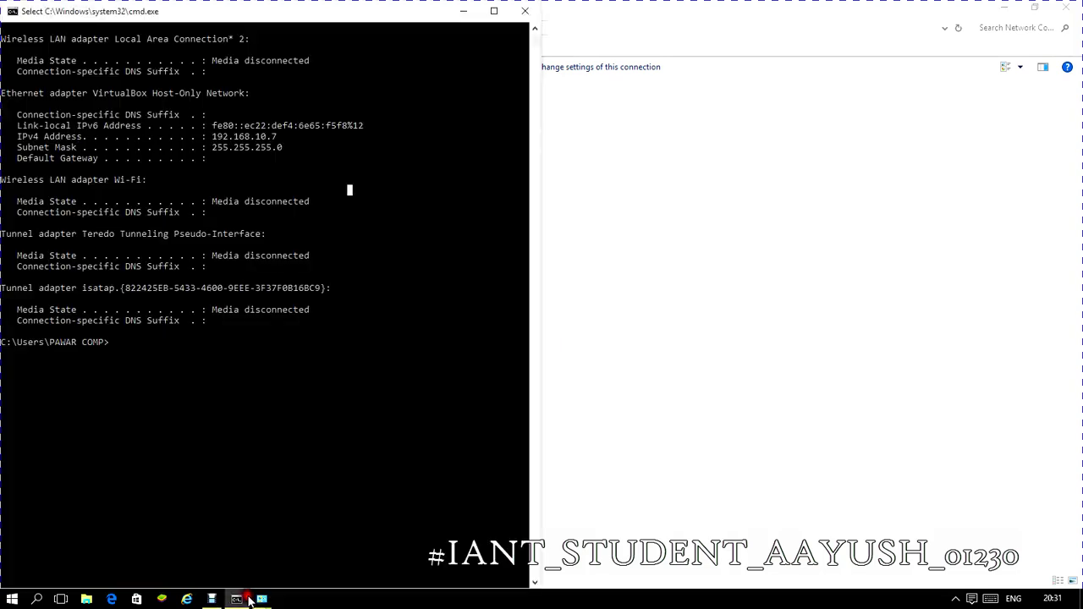
type("ipconfig")
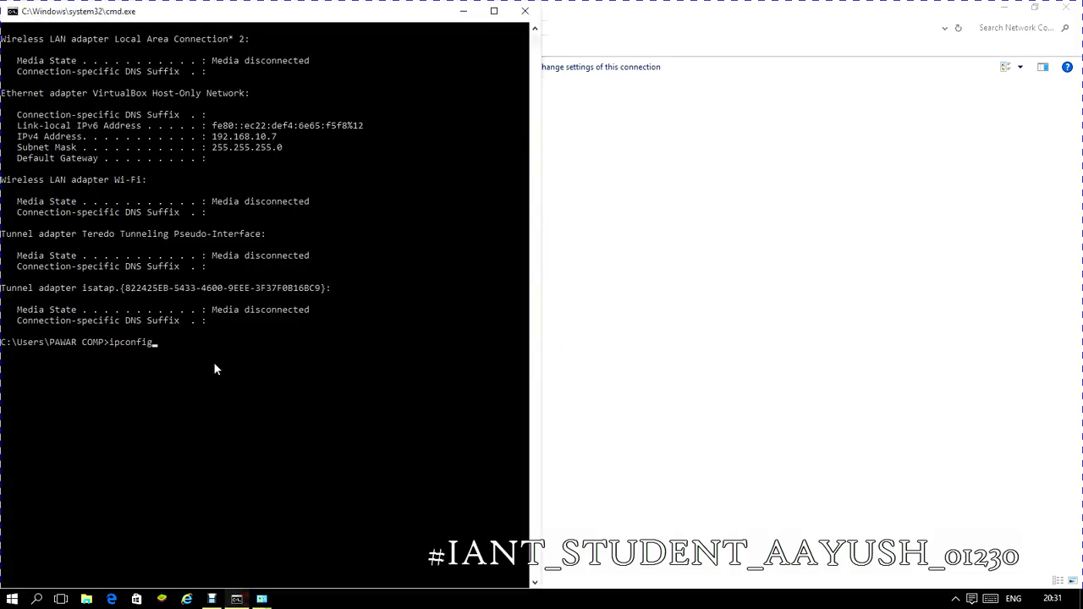
key("Return")
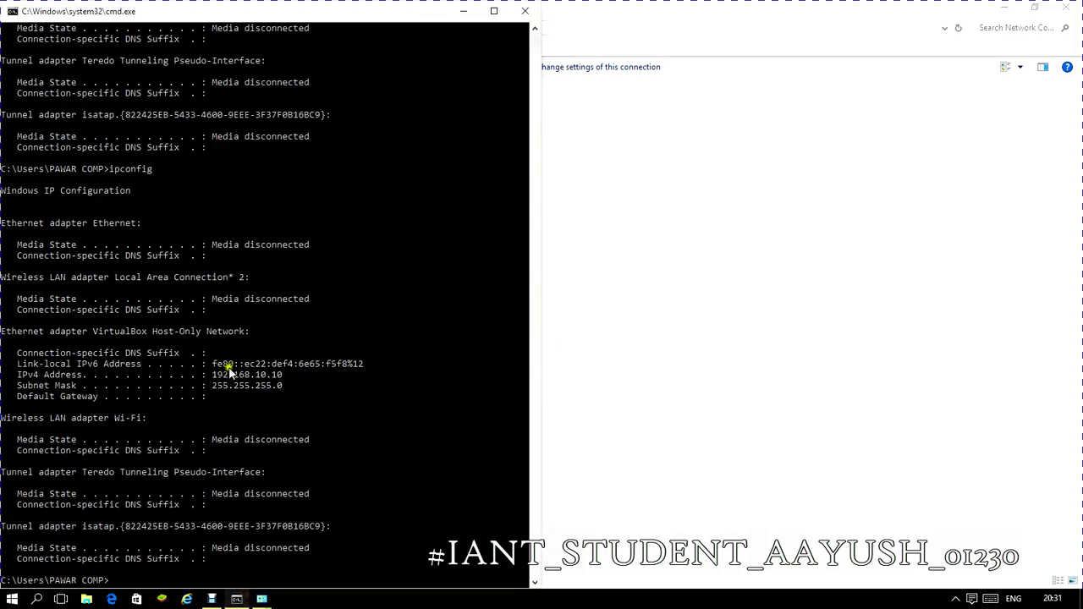
scroll(217, 365, "up", 3)
scroll(237, 373, "down", 4)
mouse_move(287, 342)
left_mouse_down()
mouse_move(281, 355)
mouse_move(279, 342)
left_mouse_up()
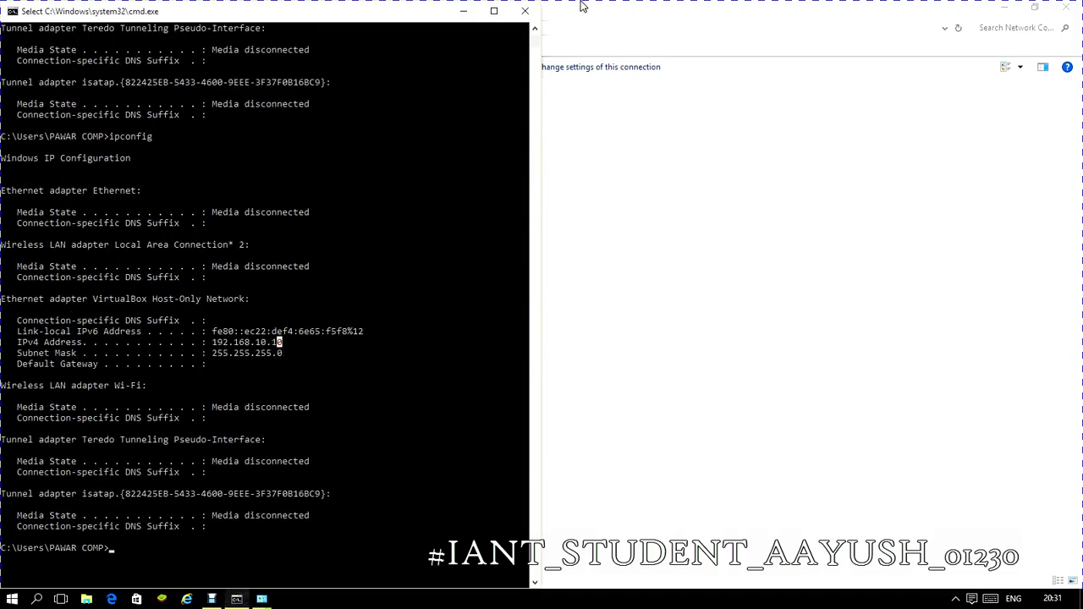
left_click(530, 10)
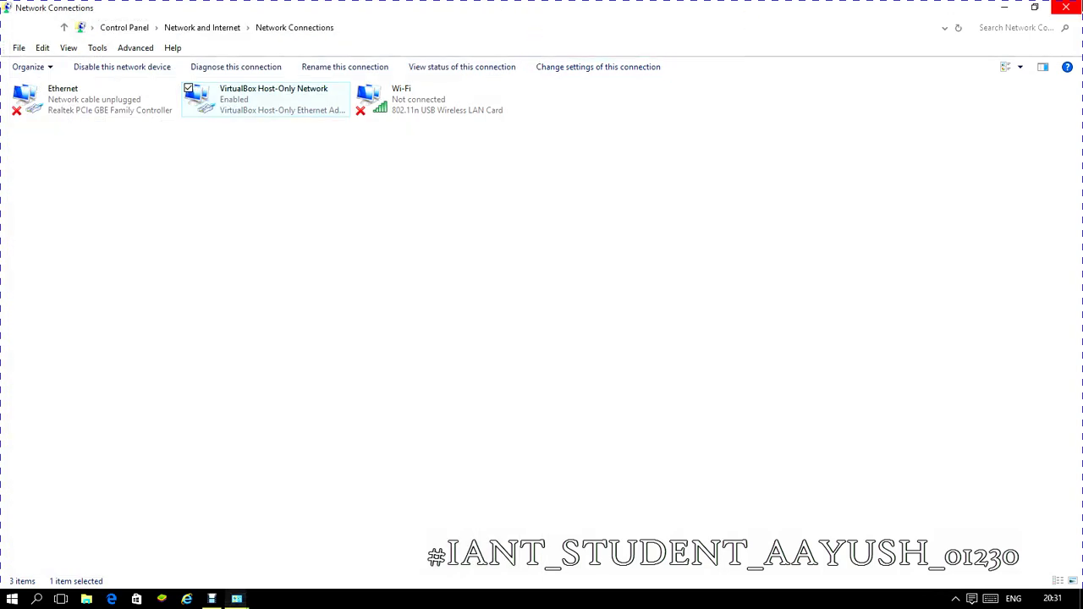
left_click(1066, 7)
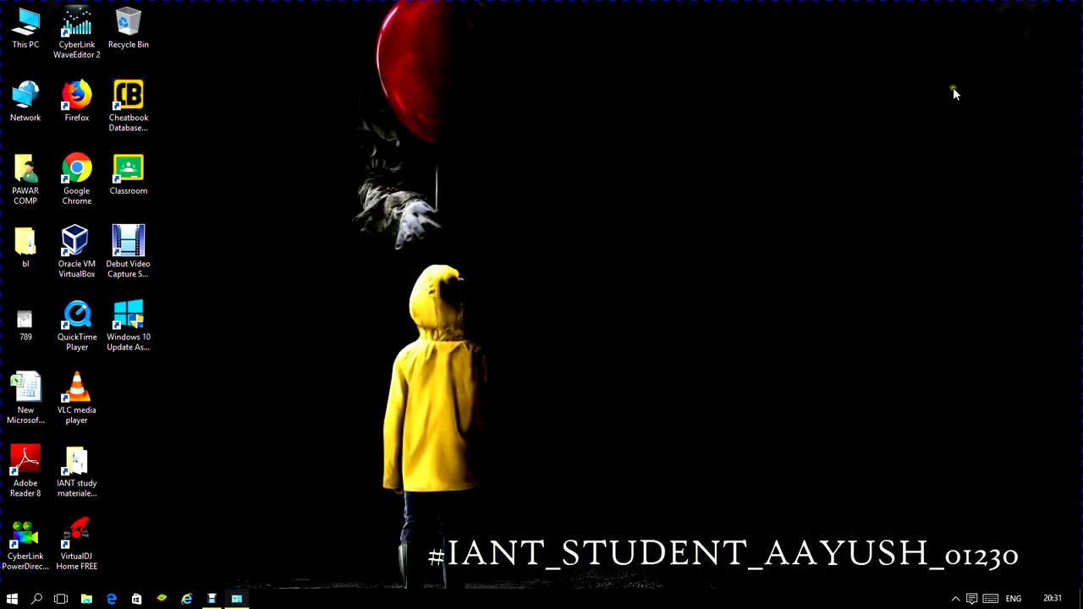
Step: Open Network Connections by running ncpa.cpl from the Run dialog
key("super+r")
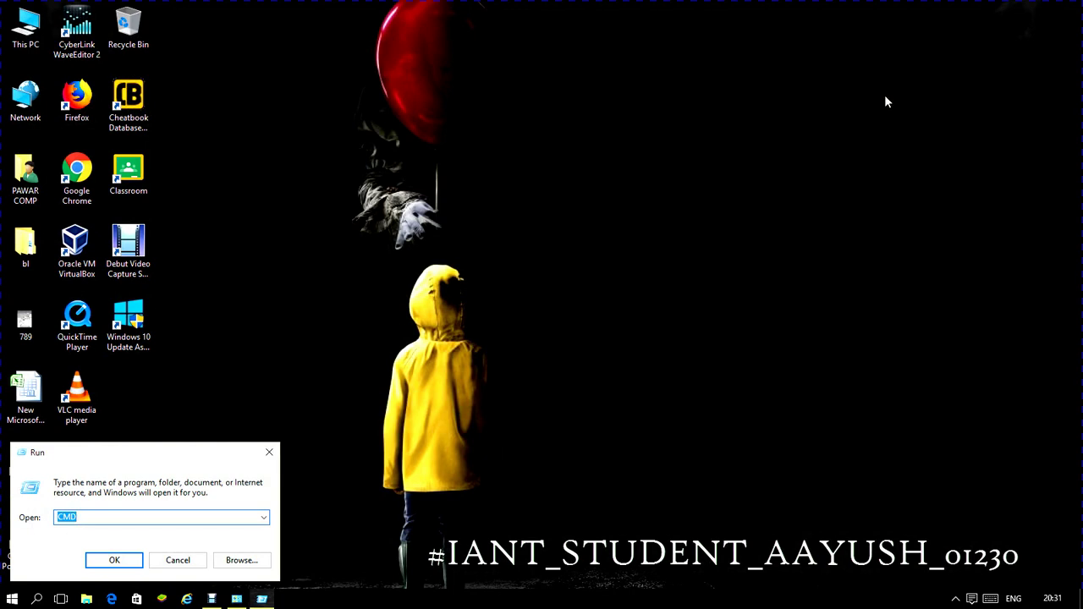
type("nc")
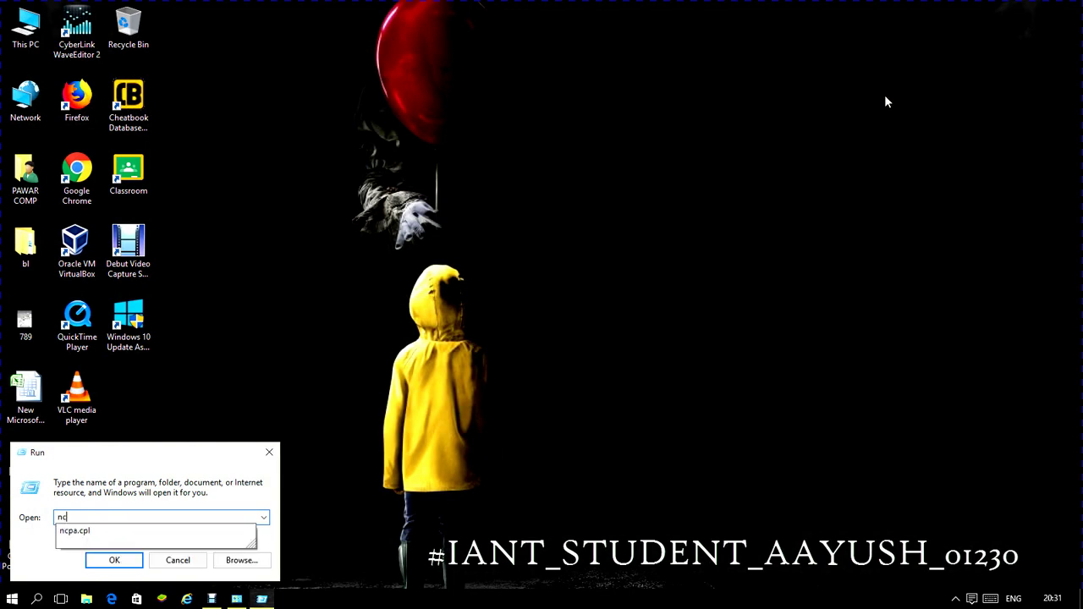
type("pa.clp")
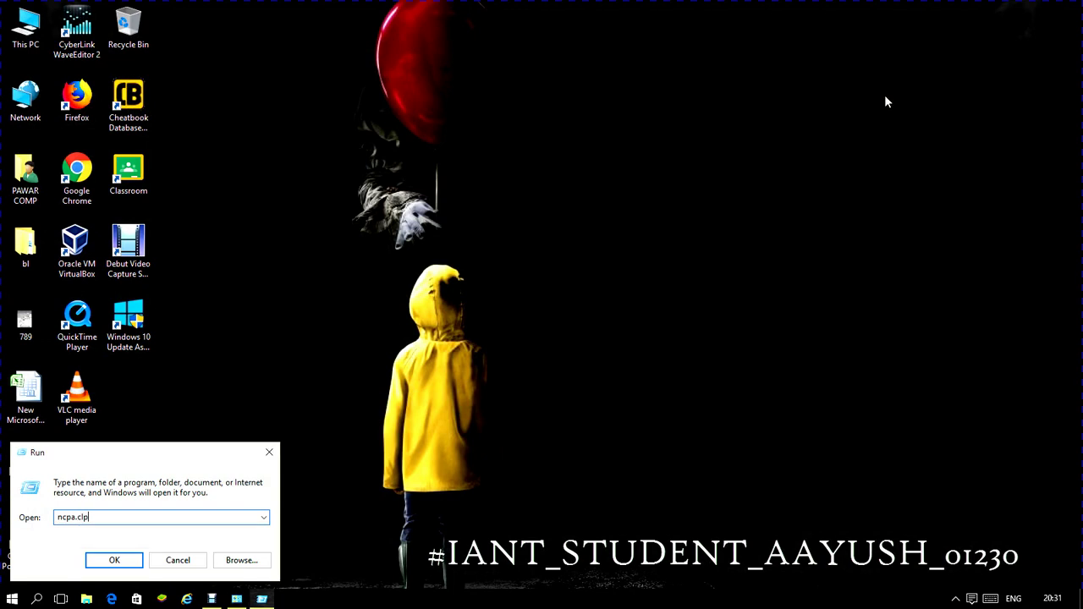
type("l")
key("Return")
right_click(406, 239)
left_click(428, 293)
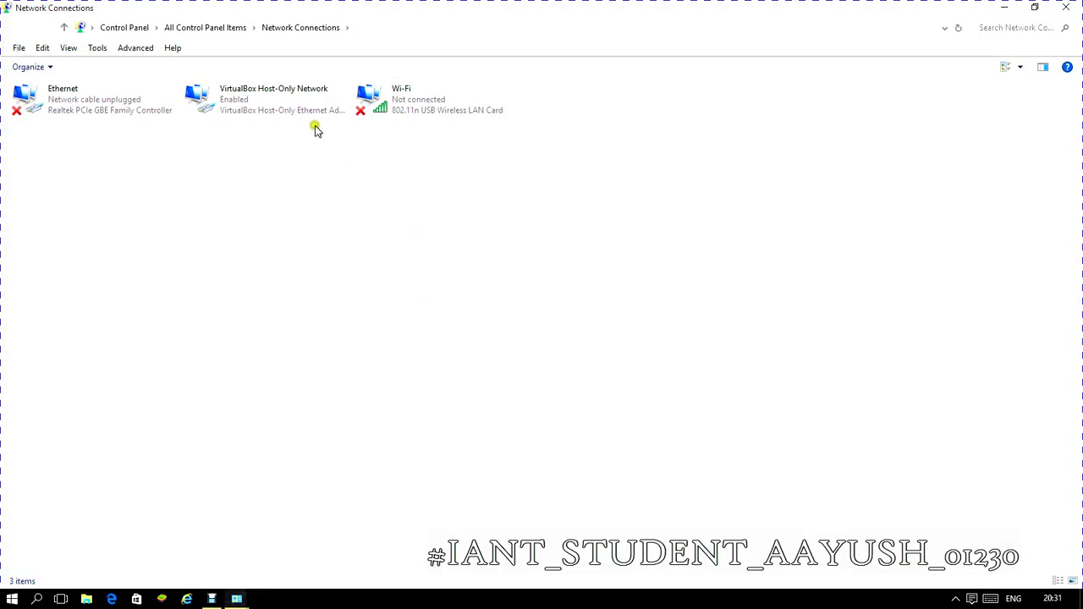
Step: Open the VirtualBox Host-Only Network's properties from its status and bring up the Internet Protocol Version 4 (TCP/IPv4) settings
double_click(265, 113)
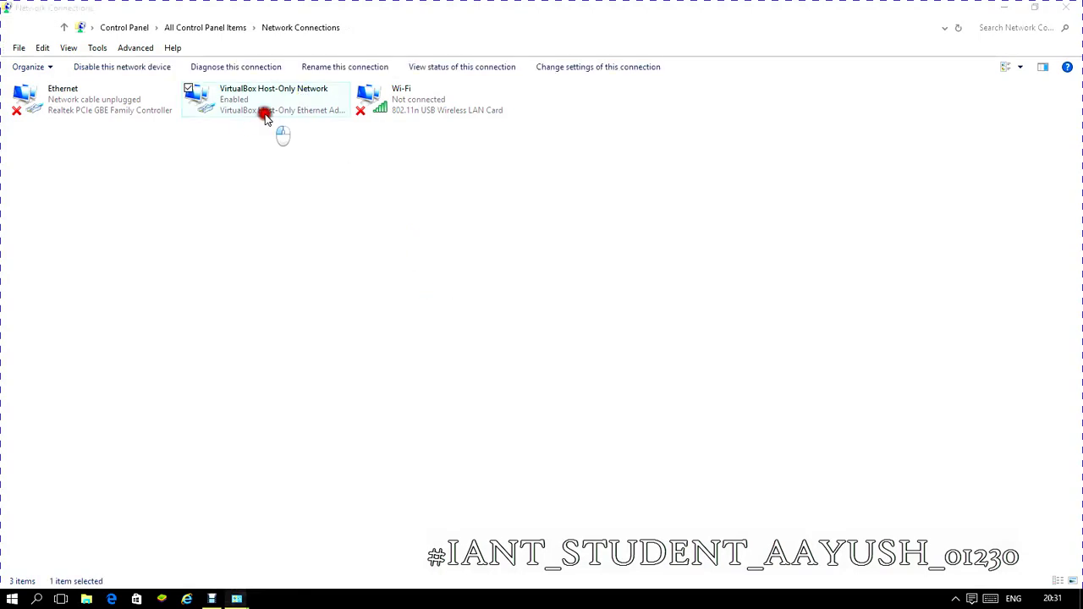
left_click(472, 414)
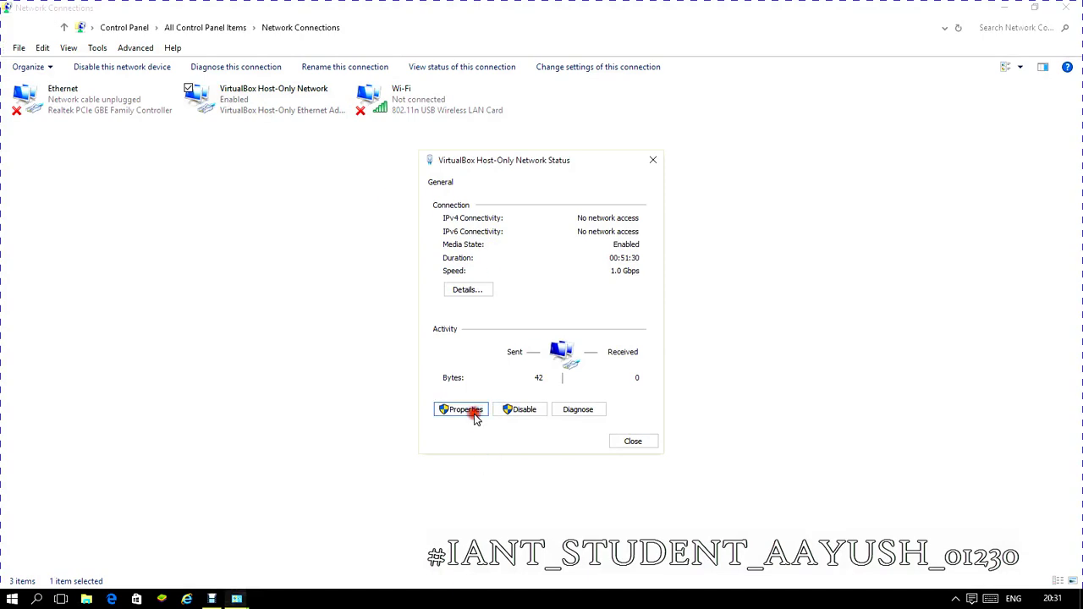
scroll(552, 356, "down", 1)
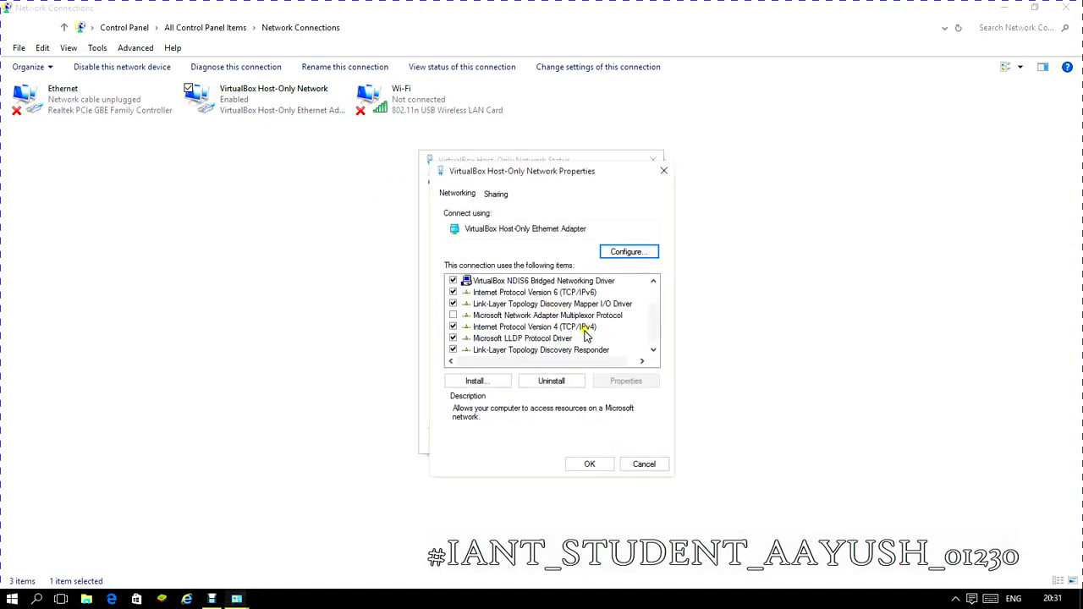
double_click(584, 329)
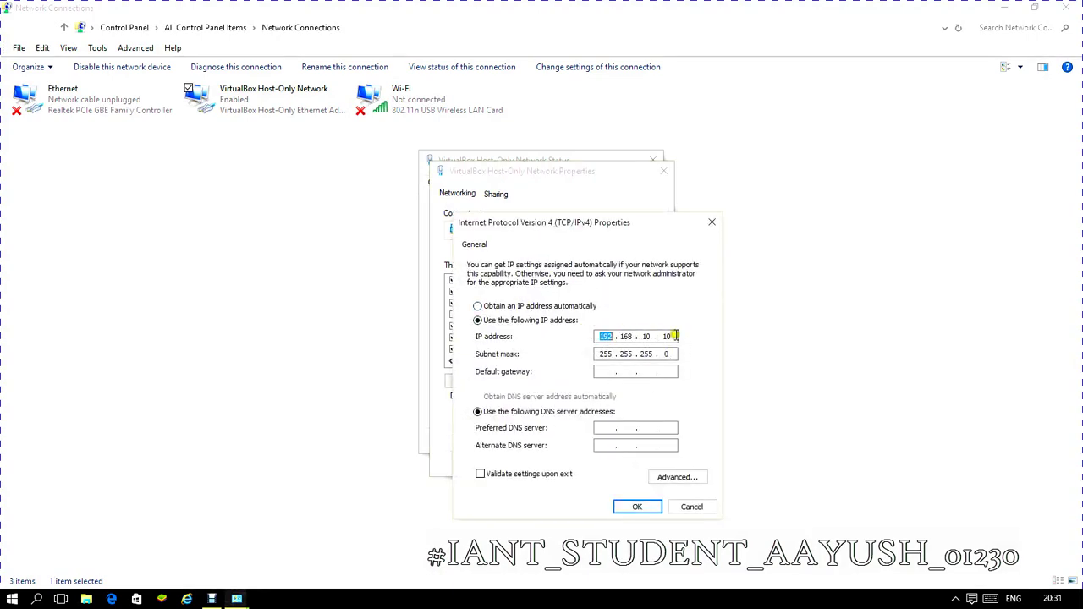
Step: Set the IP address to 192.168.10.11, confirm the dialogs, and close the adapter's status and Network Connections
type("1")
left_click(647, 507)
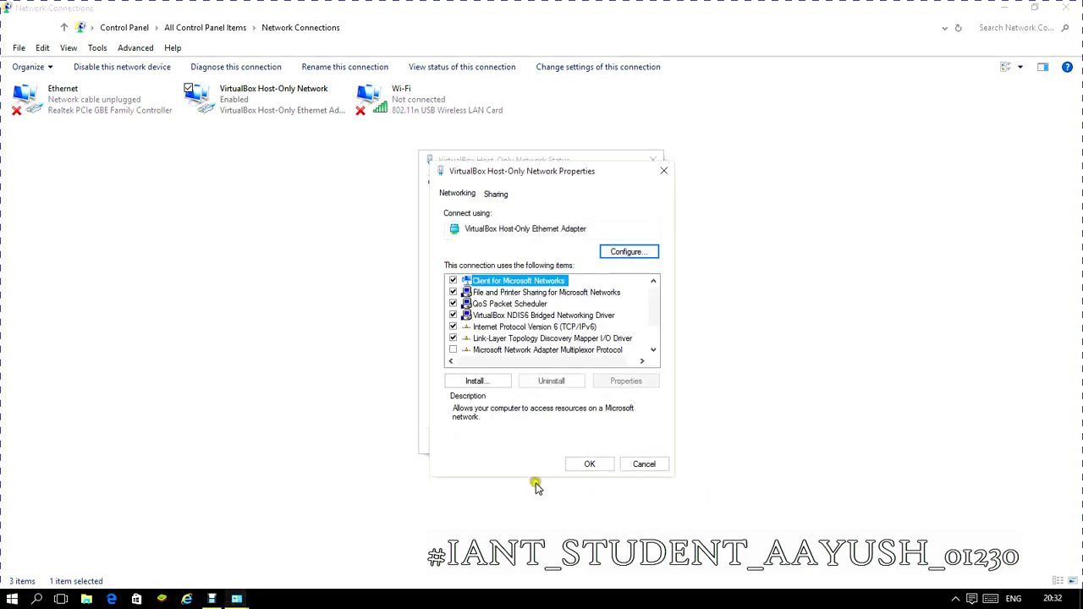
left_click(596, 463)
left_click(633, 442)
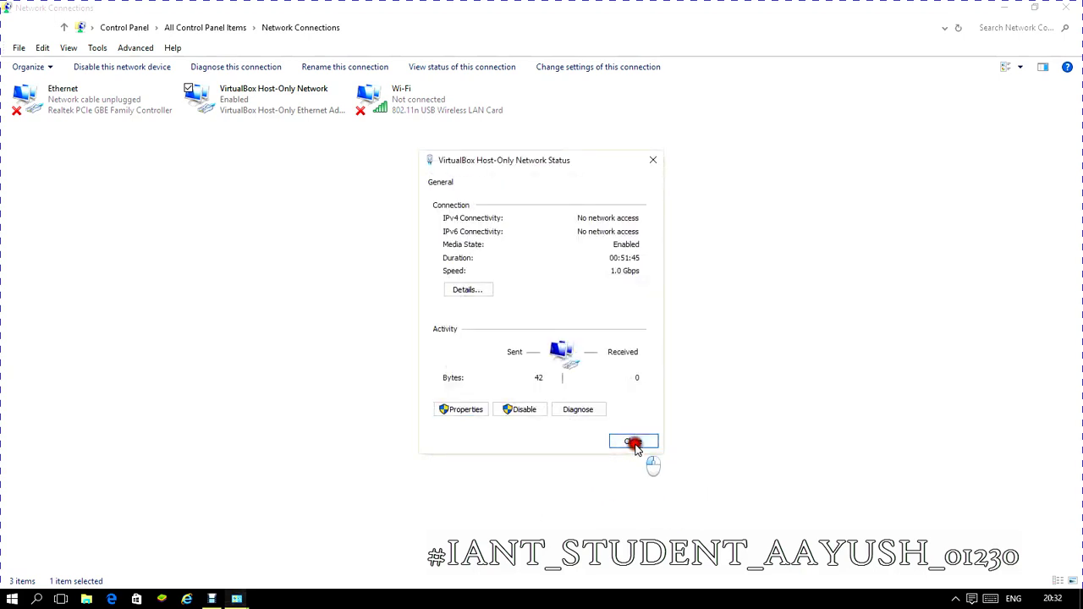
left_click(1068, 6)
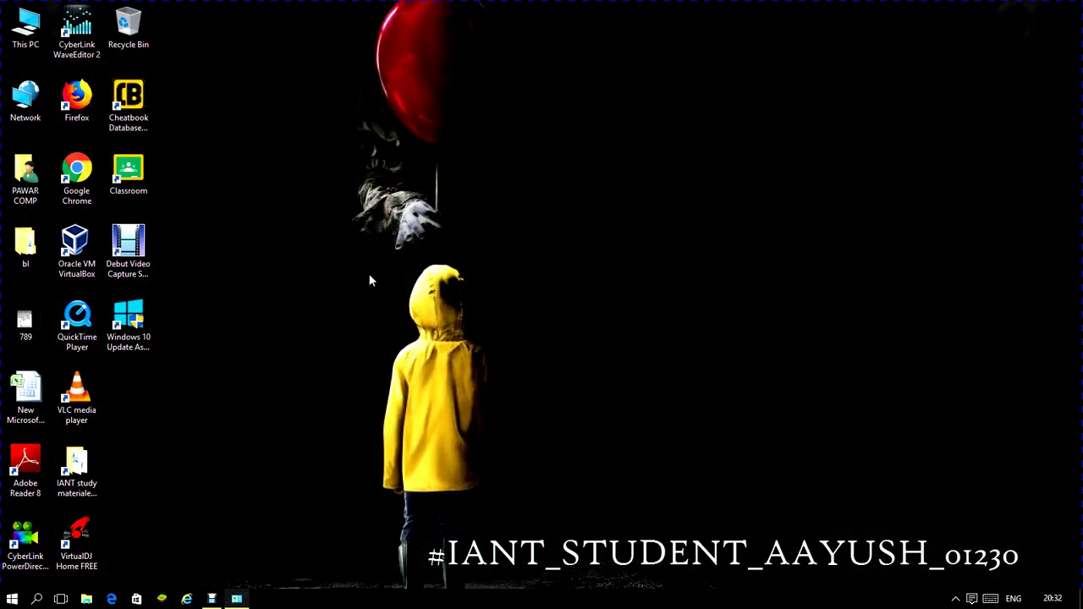
Step: Open a new Command Prompt by running cmd from the Run dialog and execute ipconfig in it
key("super+r")
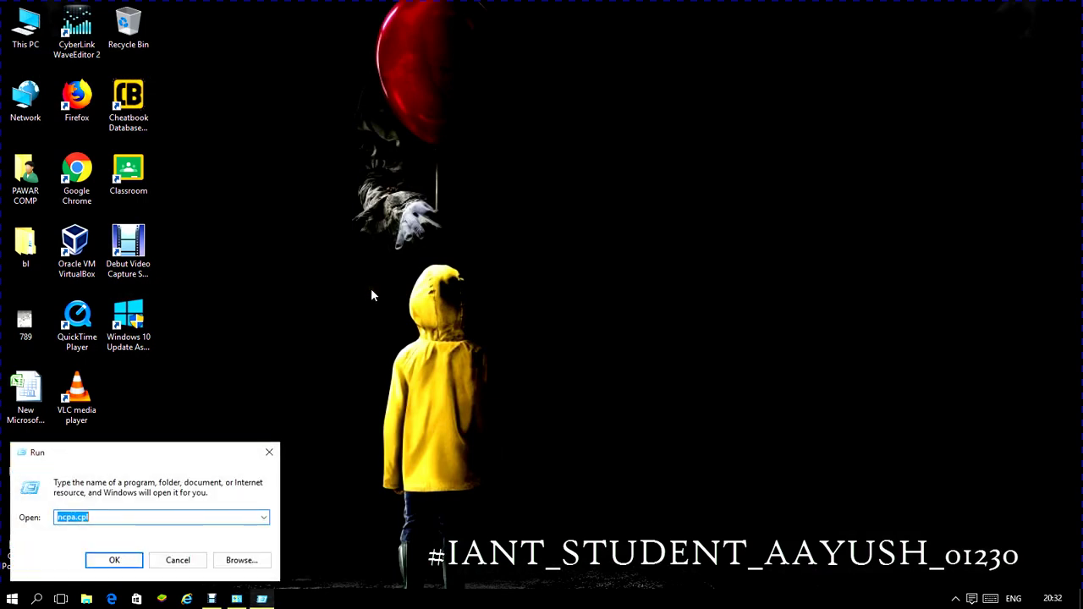
type("c")
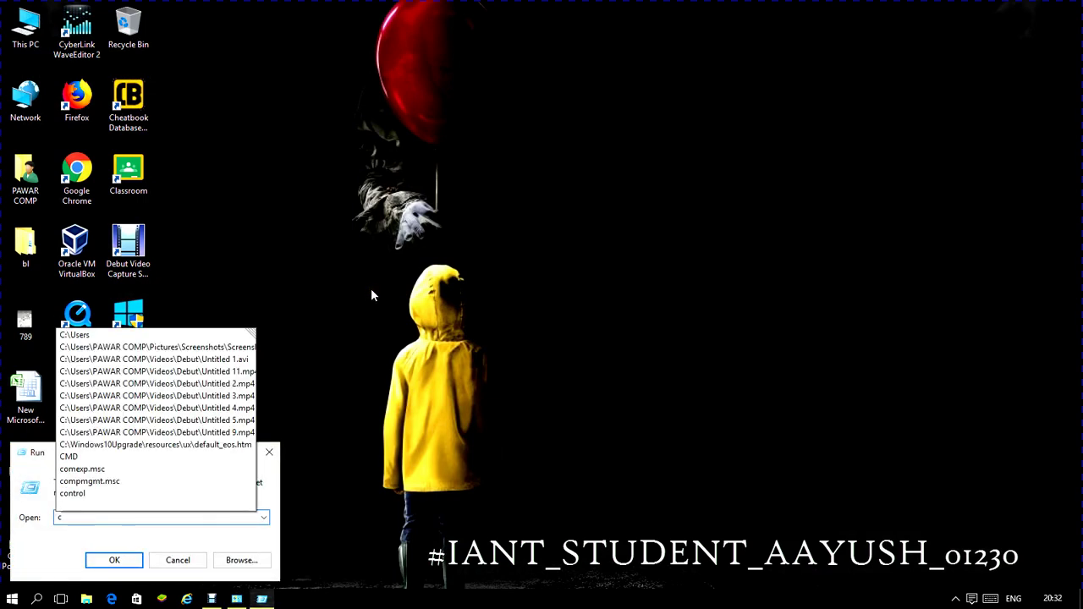
type("md")
key("Return")
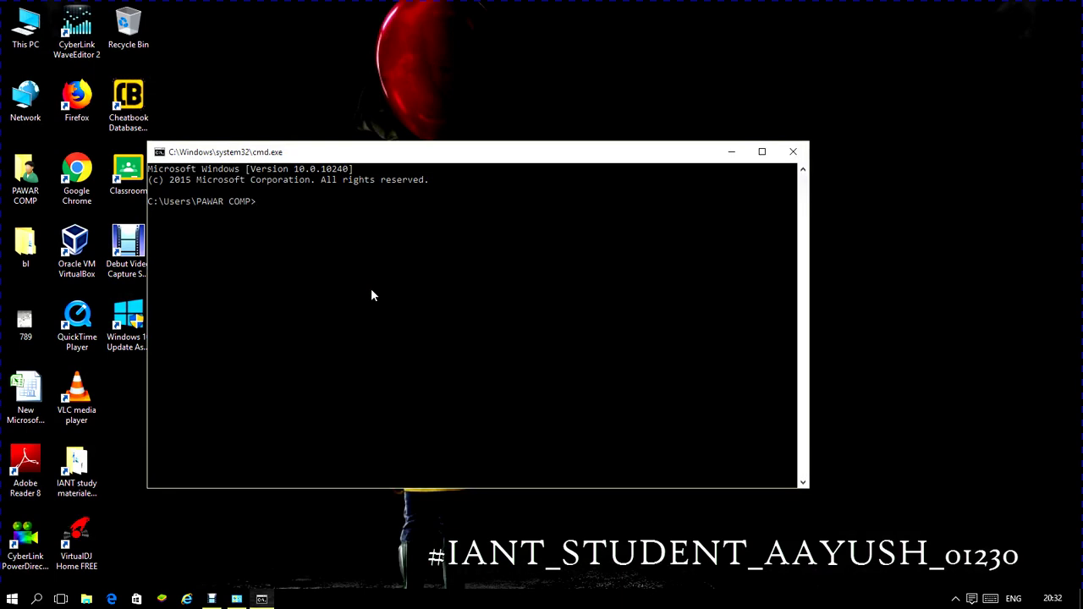
type("ipconfig")
key("Return")
Step: Highlight the VirtualBox Host-Only Network's IPv4 address, look through the ipconfig output, and close the Command Prompt
left_click_drag(359, 278, 435, 285)
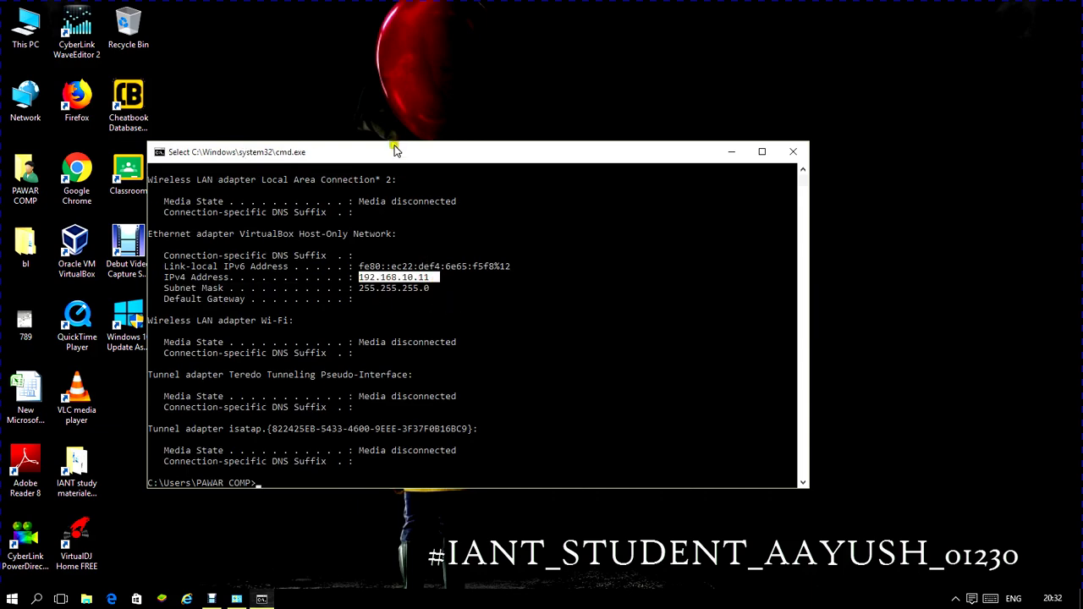
scroll(424, 392, "up", 4)
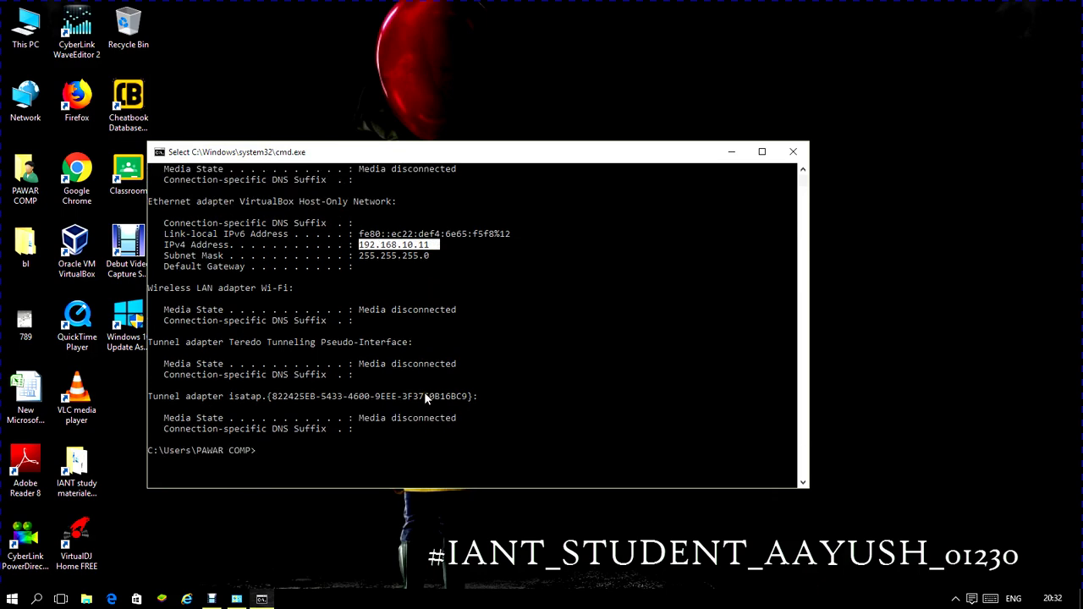
scroll(422, 407, "down", 6)
scroll(422, 412, "up", 2)
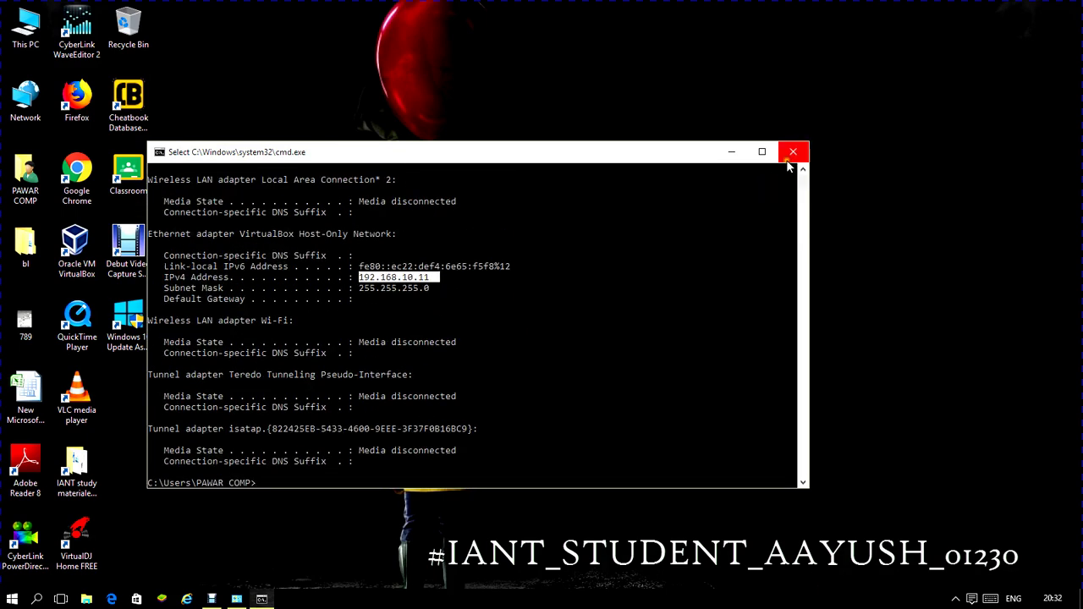
left_click(792, 151)
left_click(210, 598)
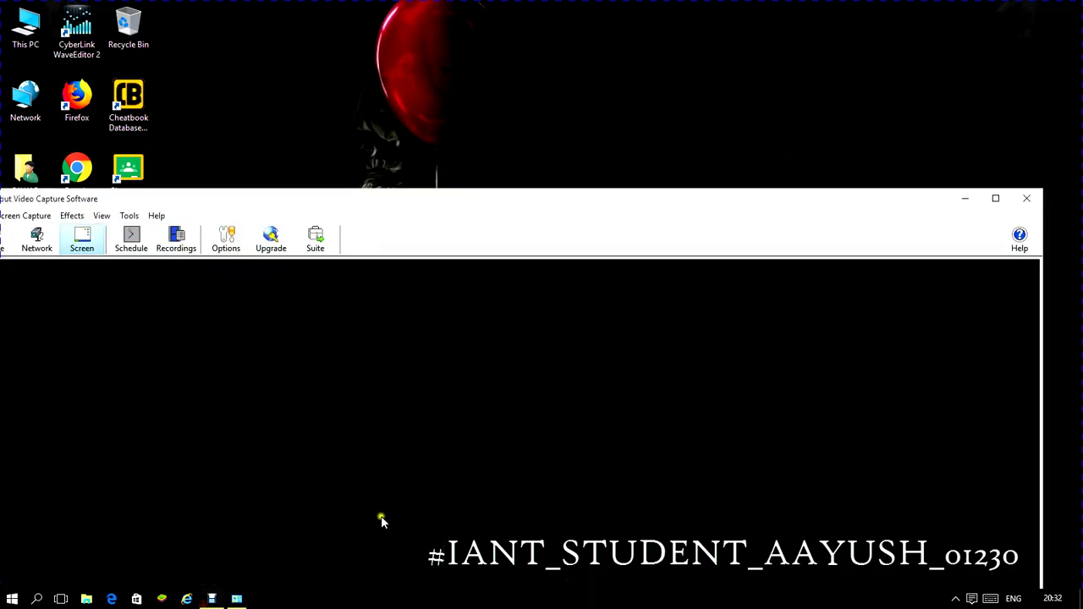
left_click_drag(419, 209, 419, 22)
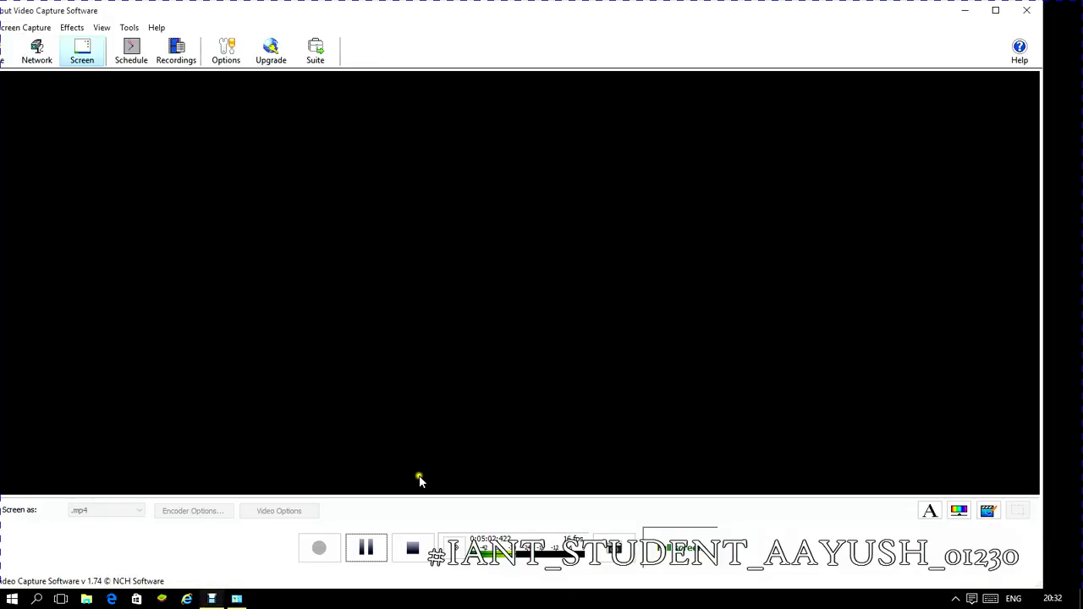